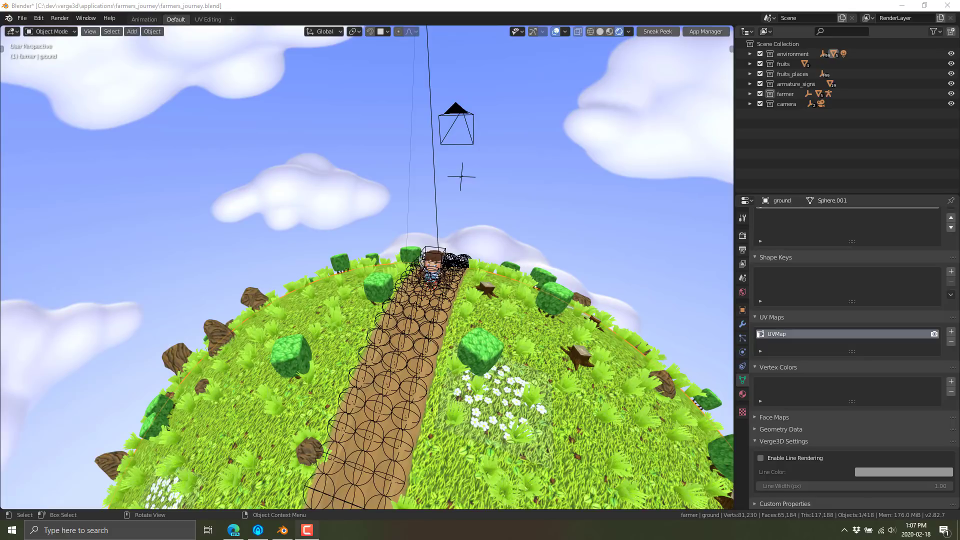
Step: Orbit the planet, review the Verge3D glTF export formats, then select the farmer collection in the Outliner
{"action": "middle_click_drag", "start_coordinate": [434, 367], "coordinate": [459, 380]}
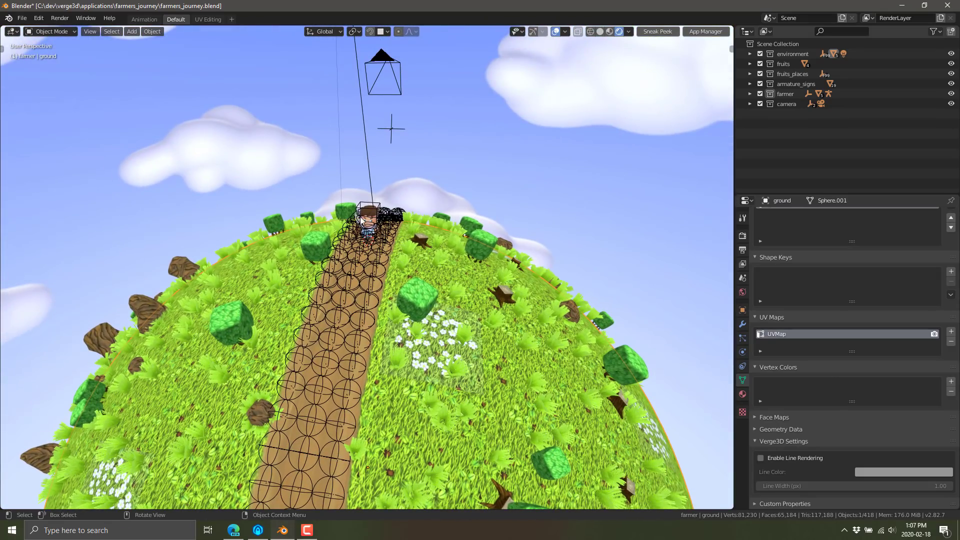
{"action": "middle_click_drag", "start_coordinate": [352, 323], "coordinate": [426, 333]}
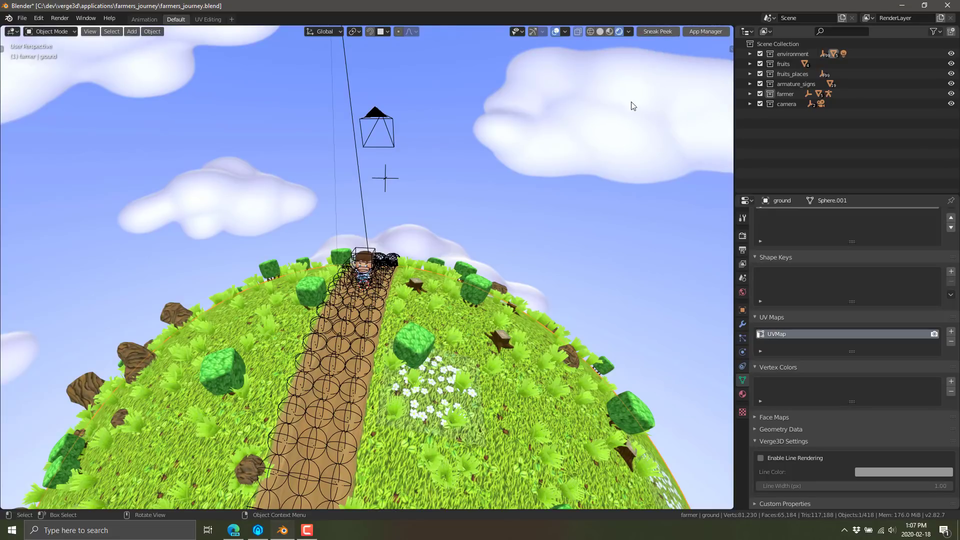
{"action": "left_click", "coordinate": [22, 18]}
{"action": "mouse_move", "coordinate": [44, 165]}
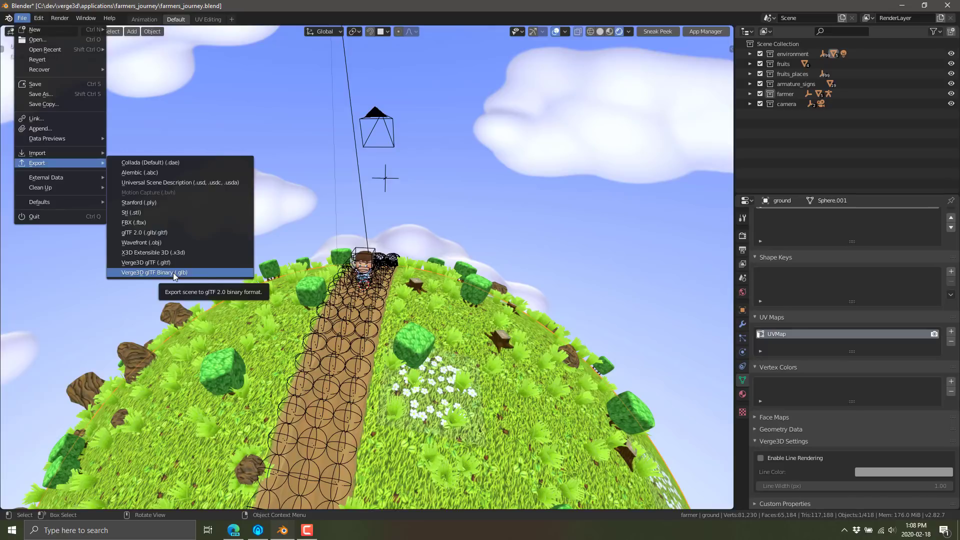
{"action": "left_click", "coordinate": [787, 95]}
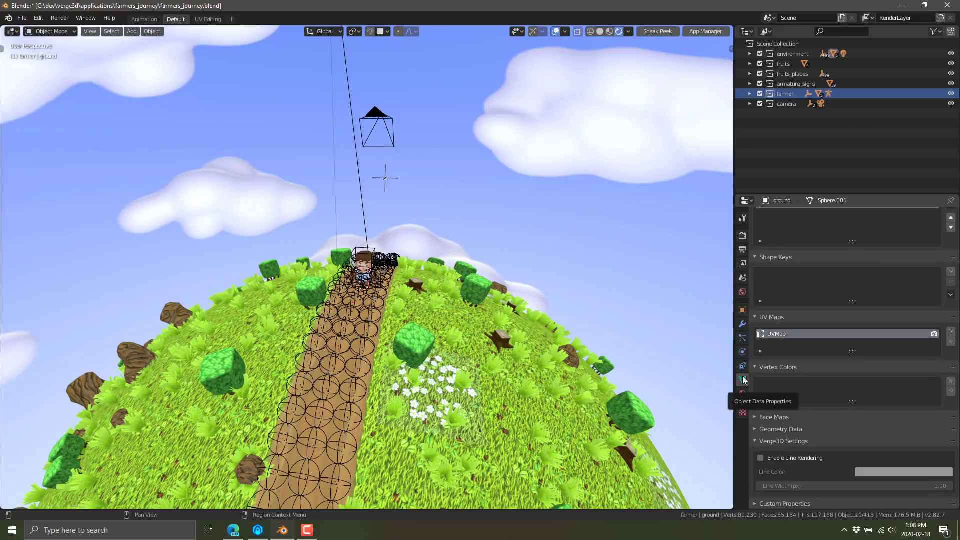
{"action": "left_click", "coordinate": [757, 443]}
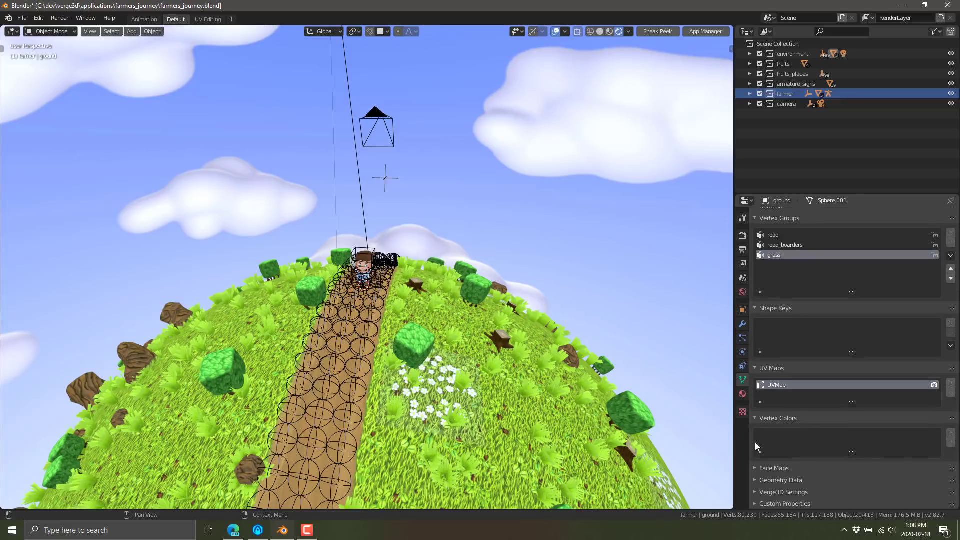
{"action": "left_click", "coordinate": [756, 490]}
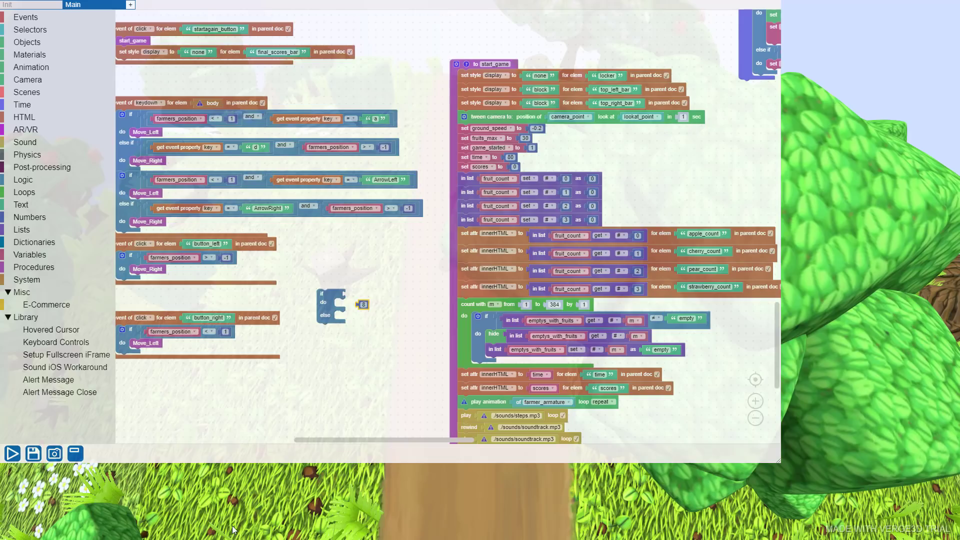
Step: Bring Edge forward, exit full screen with F11, and close the Verge3D Web Interactive puzzles tab
{"action": "left_click", "coordinate": [233, 530]}
{"action": "scroll", "coordinate": [483, 121], "scroll_direction": "up", "scroll_amount": 3}
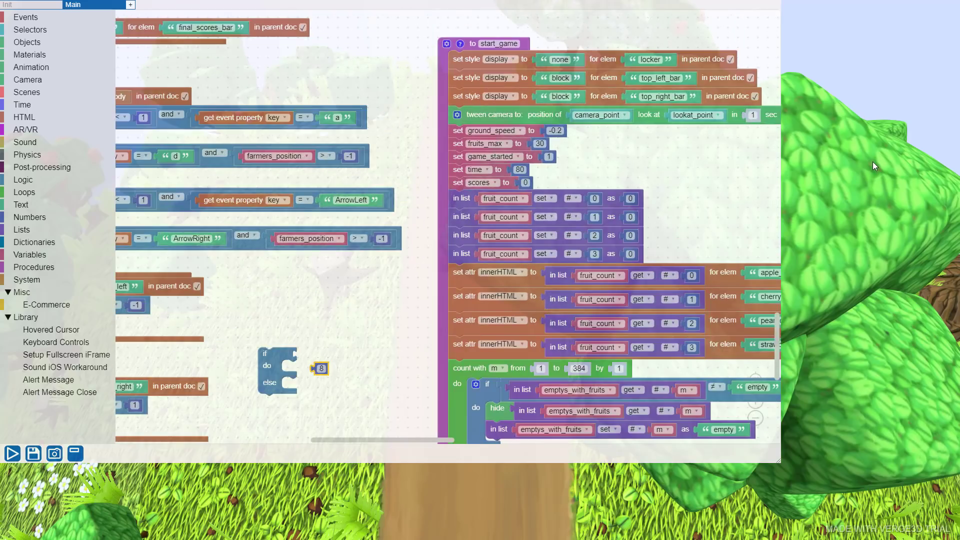
{"action": "key", "text": "F11"}
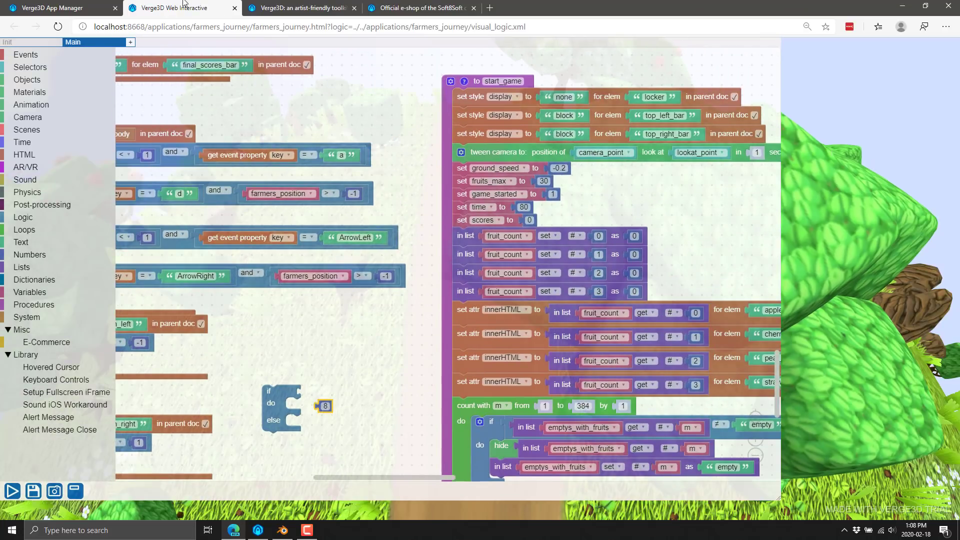
{"action": "left_click", "coordinate": [235, 8]}
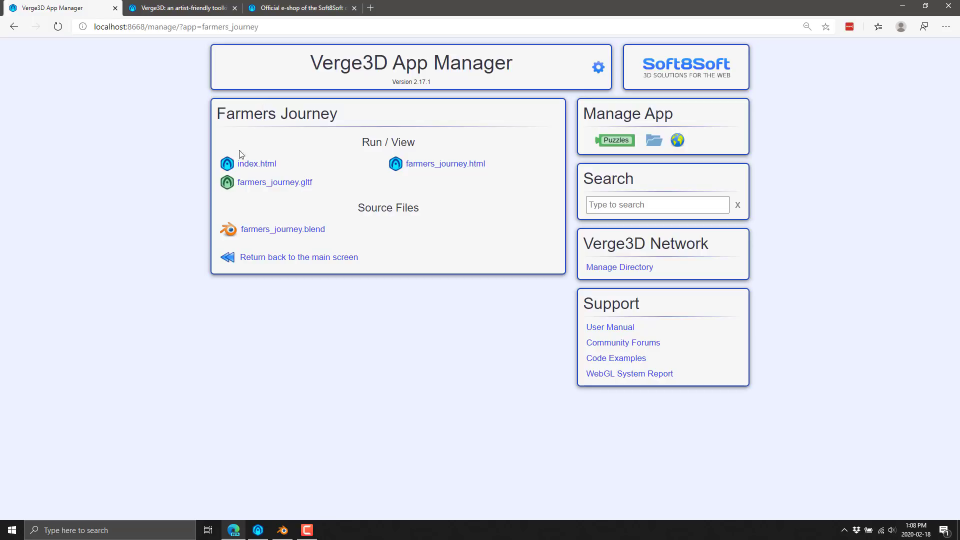
{"action": "left_click", "coordinate": [256, 258]}
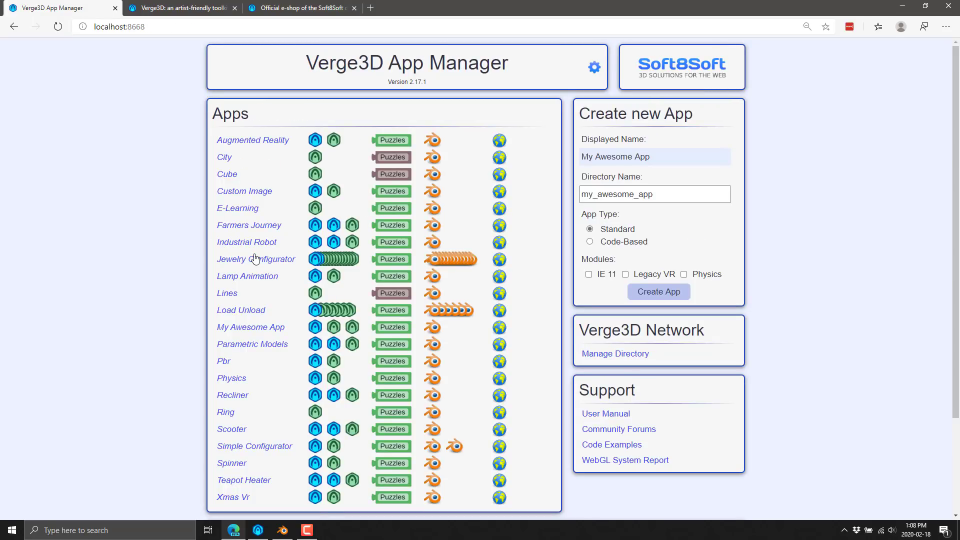
{"action": "left_click", "coordinate": [658, 192]}
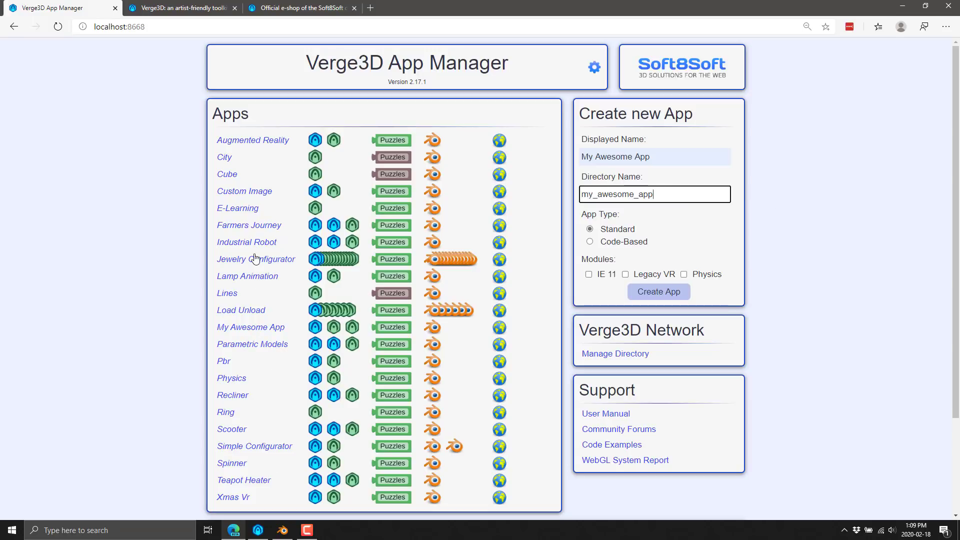
{"action": "left_click", "coordinate": [249, 225]}
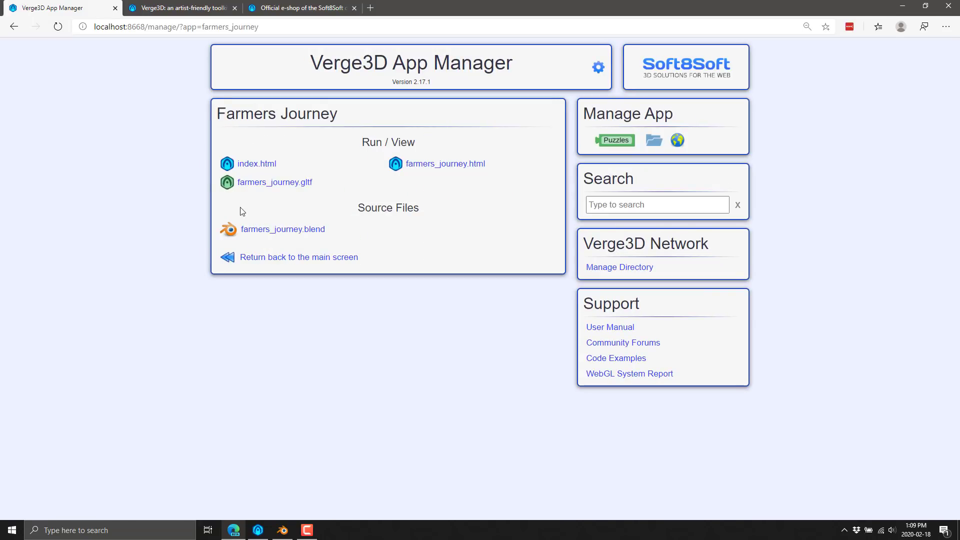
{"action": "left_click", "coordinate": [282, 530]}
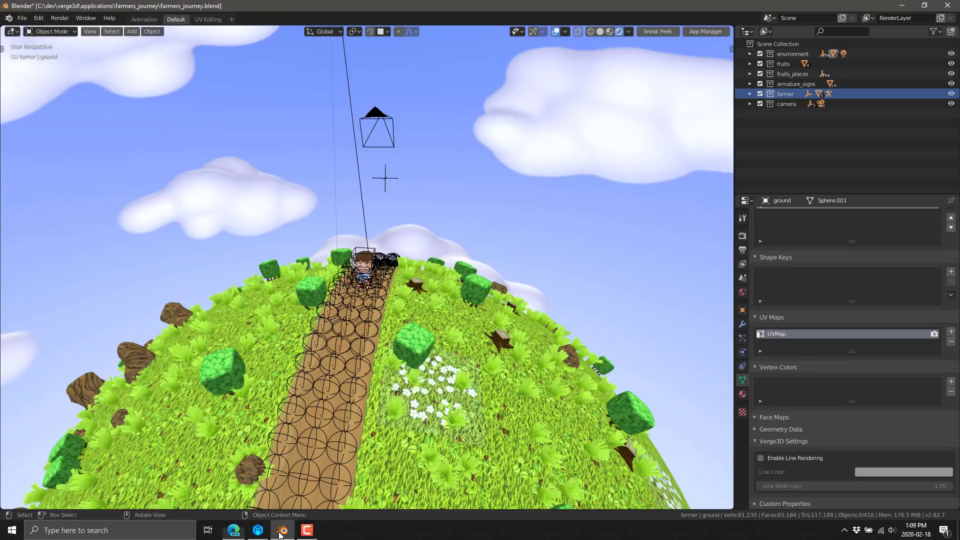
{"action": "left_click", "coordinate": [283, 530]}
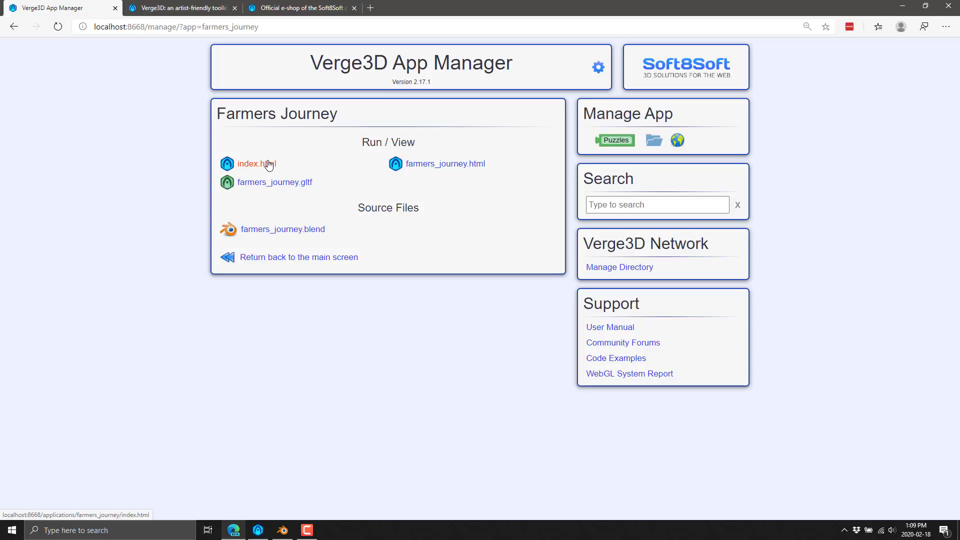
{"action": "left_click", "coordinate": [269, 165]}
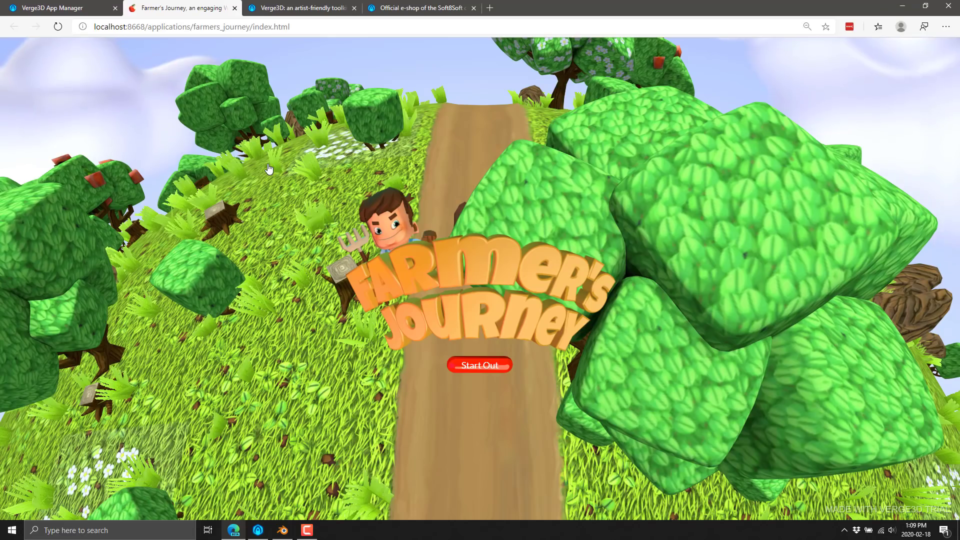
{"action": "left_click", "coordinate": [500, 366]}
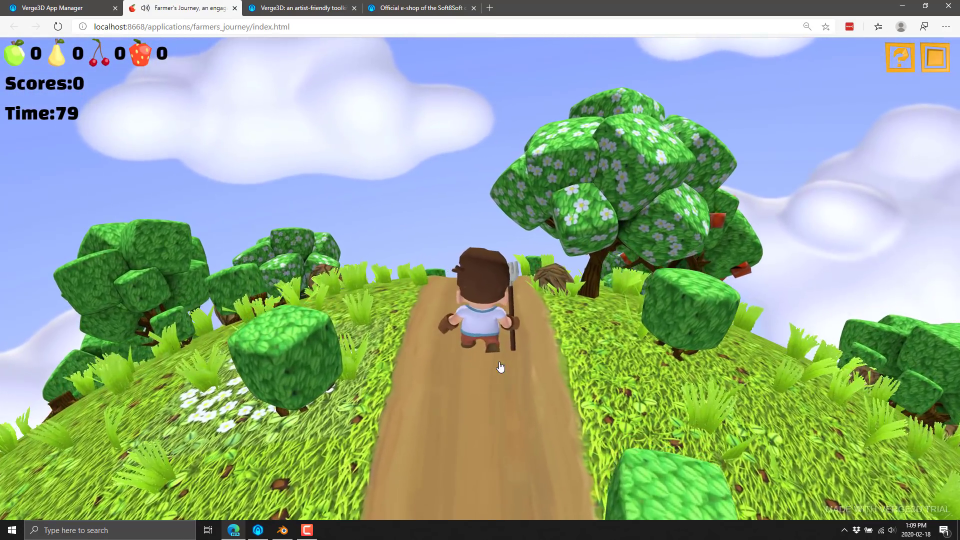
{"action": "key", "text": "Left"}
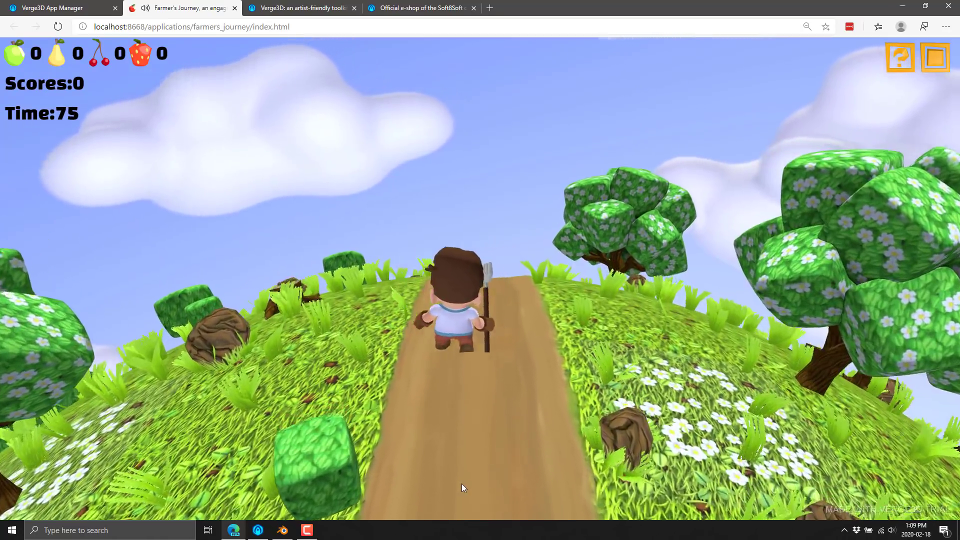
{"action": "key", "text": "Right"}
{"action": "key", "text": "Left"}
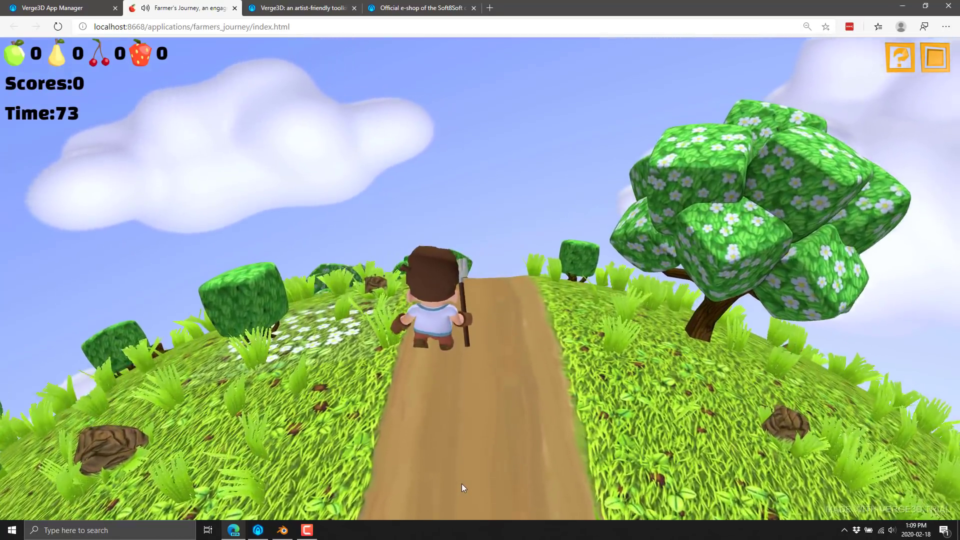
{"action": "key", "text": "Right"}
{"action": "key", "text": "Left"}
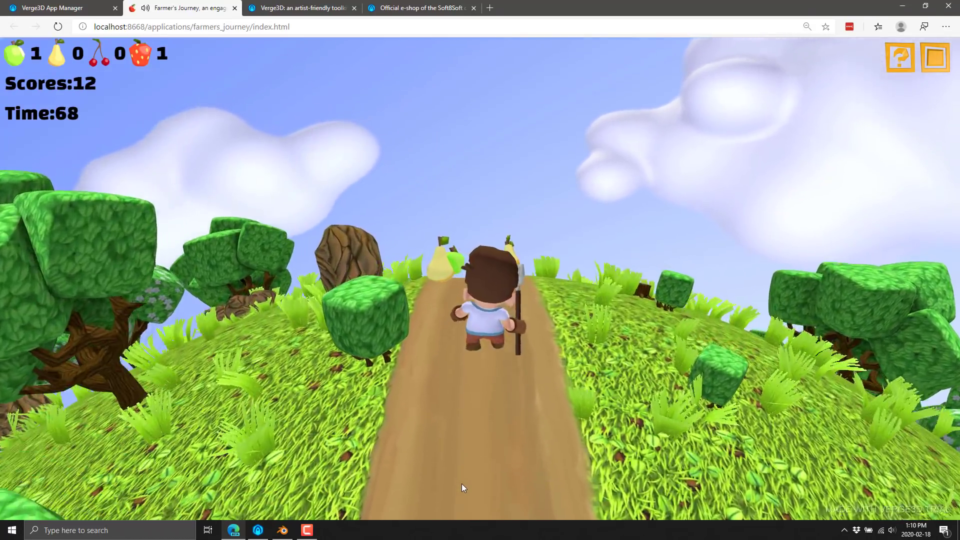
{"action": "key", "text": "Left"}
{"action": "key", "text": "Right"}
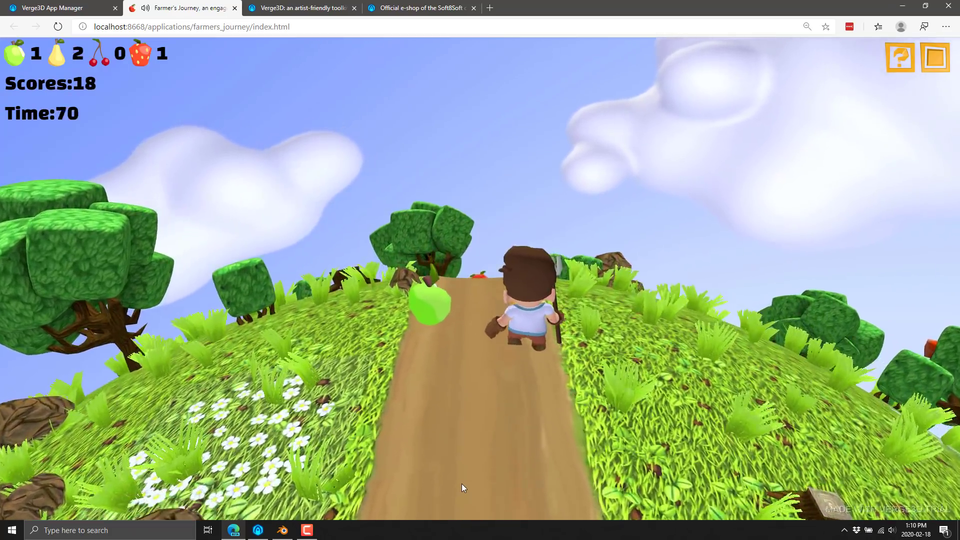
{"action": "key", "text": "Left"}
{"action": "key", "text": "Right"}
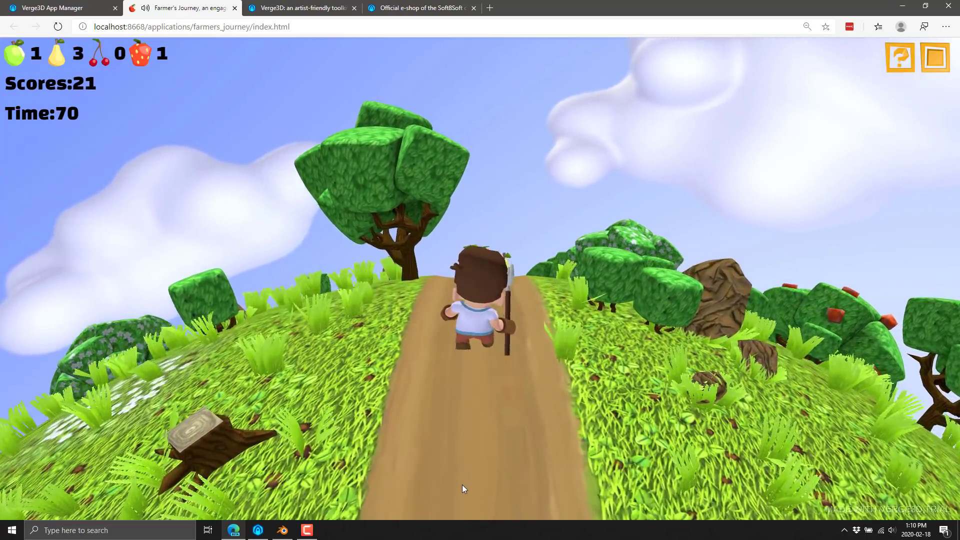
{"action": "key", "text": "Right"}
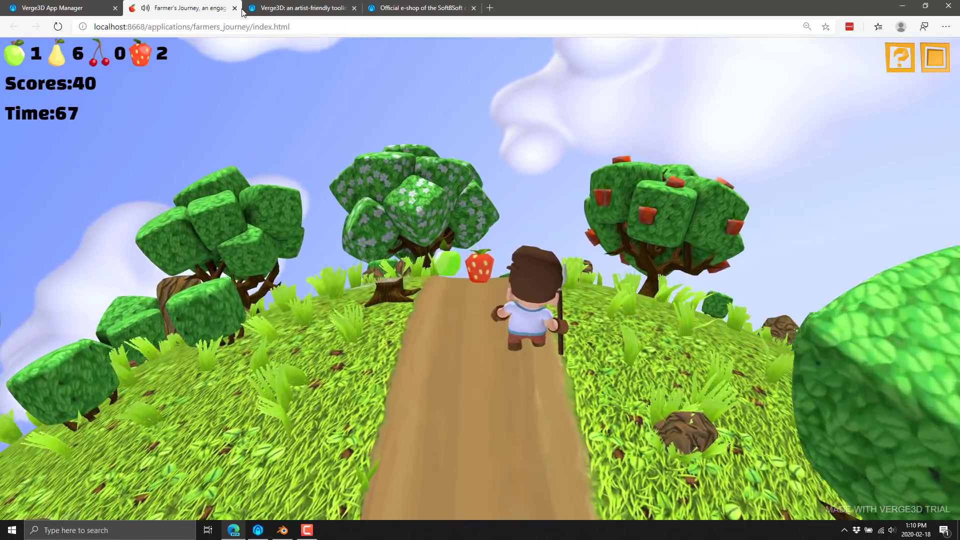
{"action": "left_click", "coordinate": [234, 8]}
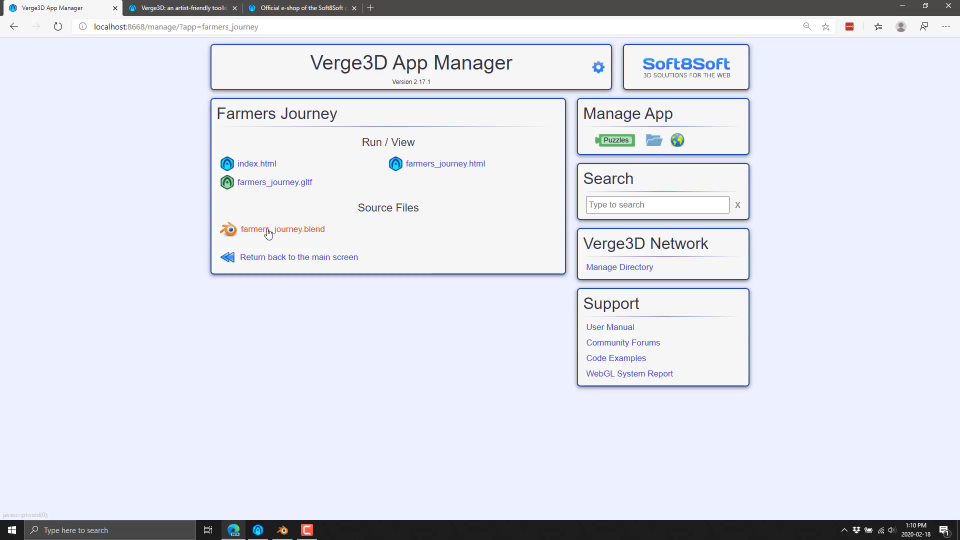
Step: Open the Farmers Journey puzzles and bring the whole help_button click event into view
{"action": "left_click", "coordinate": [614, 145]}
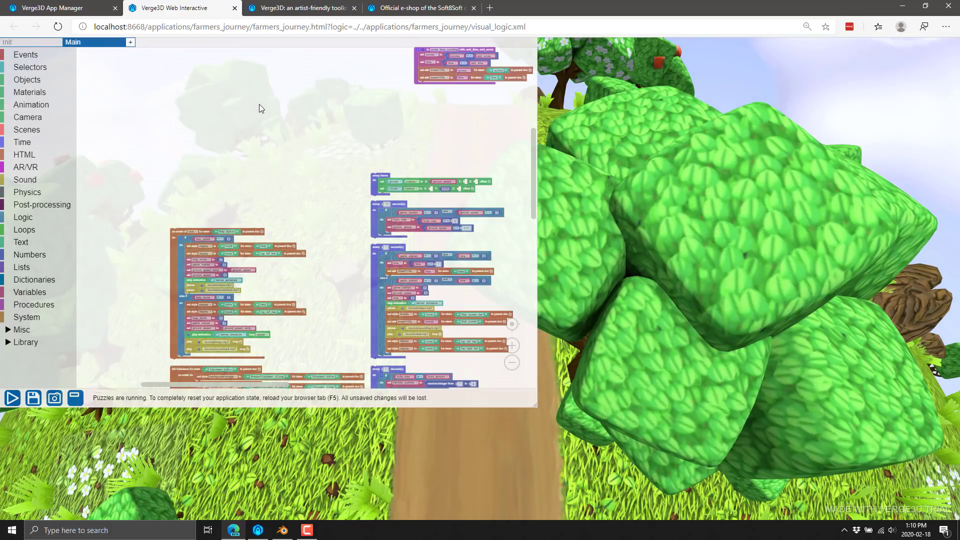
{"action": "scroll", "coordinate": [284, 153], "scroll_direction": "up", "scroll_amount": 4}
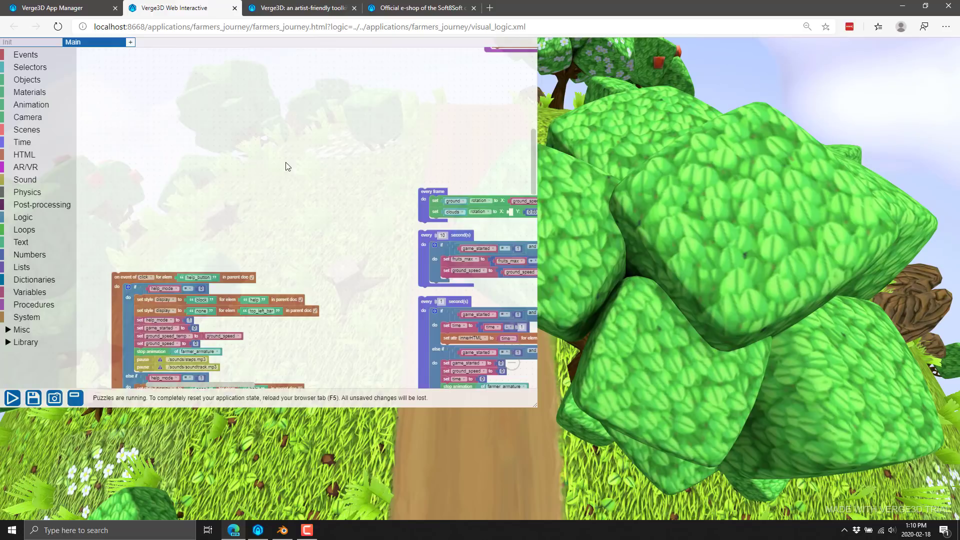
{"action": "left_click_drag", "start_coordinate": [267, 249], "coordinate": [375, 88]}
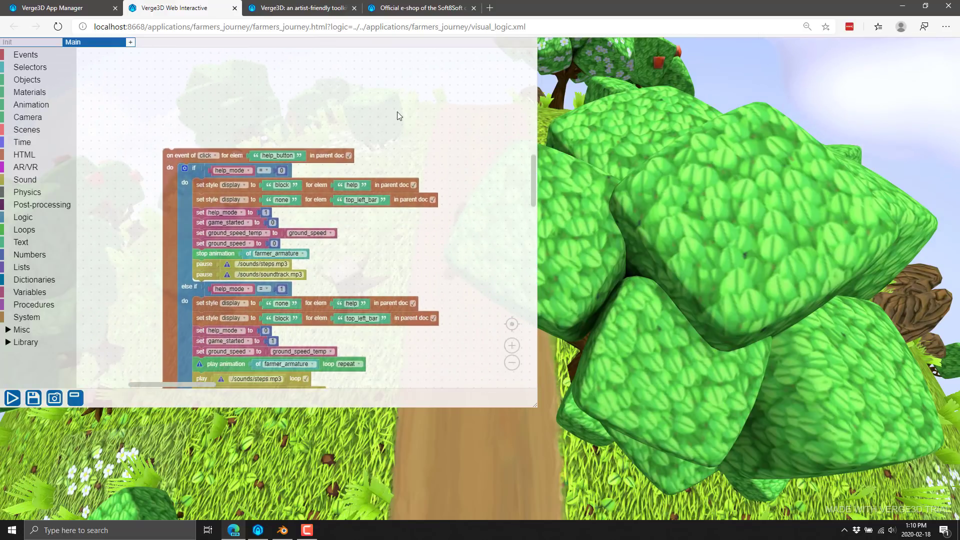
{"action": "scroll", "coordinate": [469, 125], "scroll_direction": "down", "scroll_amount": 2}
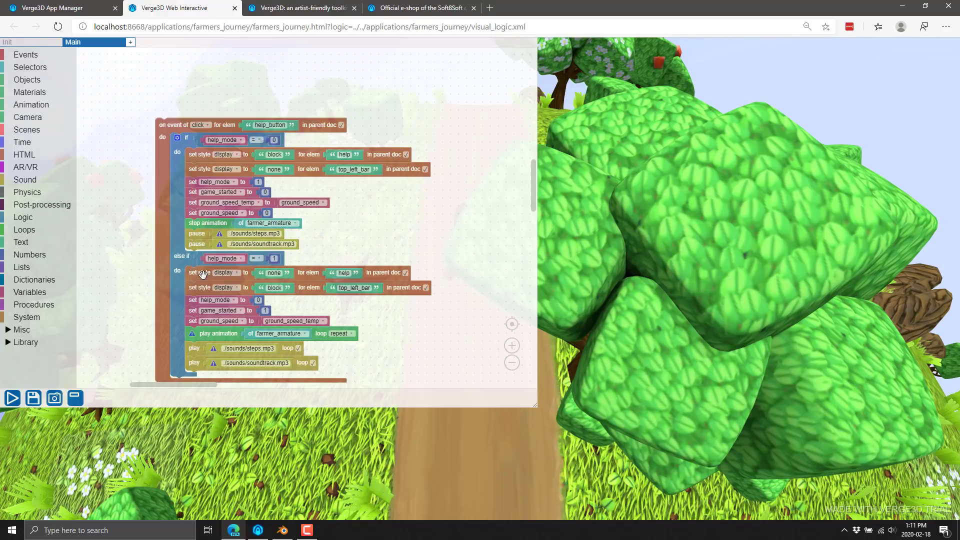
Step: Try pulling the 1 value out of the else-if comparison and detaching the two play sound blocks
{"action": "left_click", "coordinate": [274, 258]}
{"action": "mouse_move", "coordinate": [273, 258]}
{"action": "left_mouse_down"}
{"action": "mouse_move", "coordinate": [343, 250]}
{"action": "mouse_move", "coordinate": [272, 258]}
{"action": "left_mouse_up"}
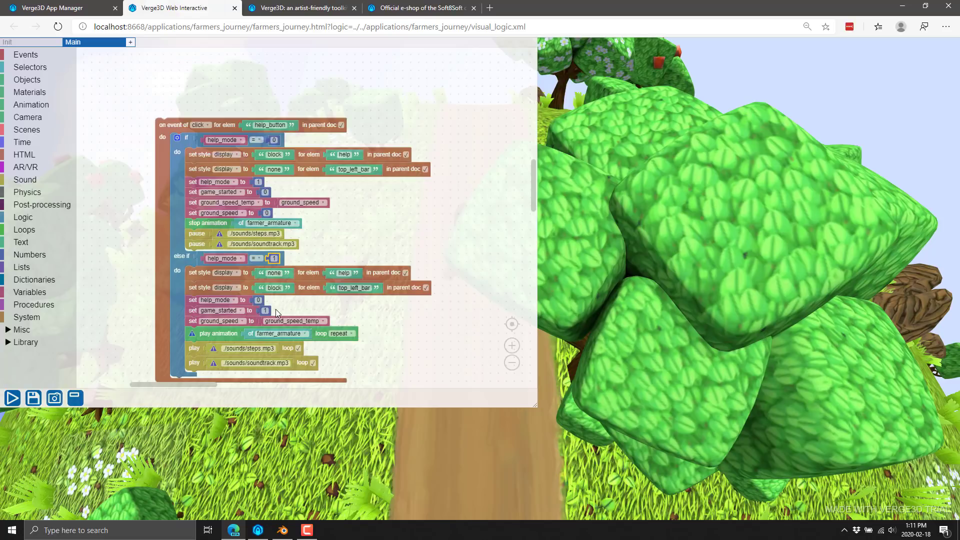
{"action": "mouse_move", "coordinate": [194, 354]}
{"action": "left_mouse_down"}
{"action": "mouse_move", "coordinate": [394, 336]}
{"action": "mouse_move", "coordinate": [234, 334]}
{"action": "mouse_move", "coordinate": [190, 346]}
{"action": "left_mouse_up"}
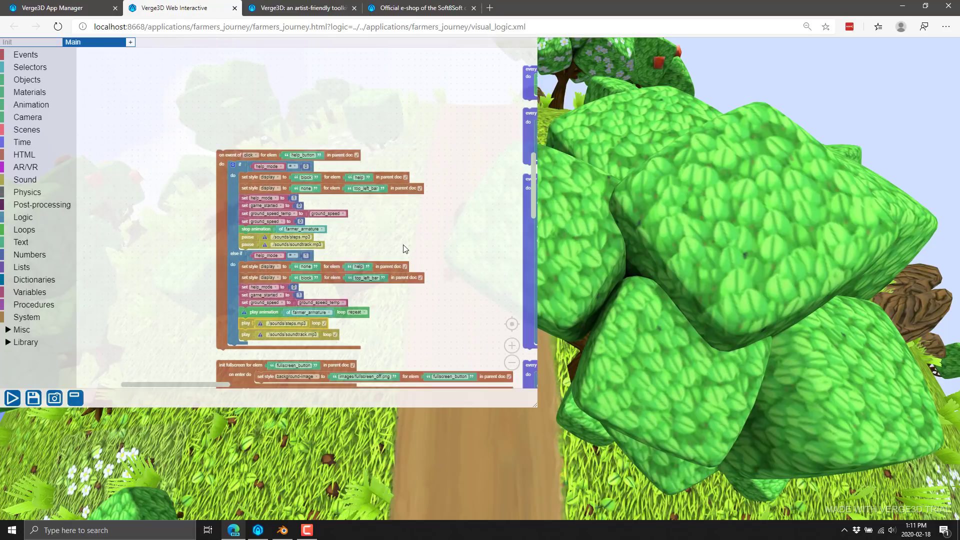
Step: Pan across the every 1 second(s), every 10 second(s) and every frame timer blocks
{"action": "scroll", "coordinate": [413, 311], "scroll_direction": "down", "scroll_amount": 1}
{"action": "scroll", "coordinate": [413, 320], "scroll_direction": "down", "scroll_amount": 10}
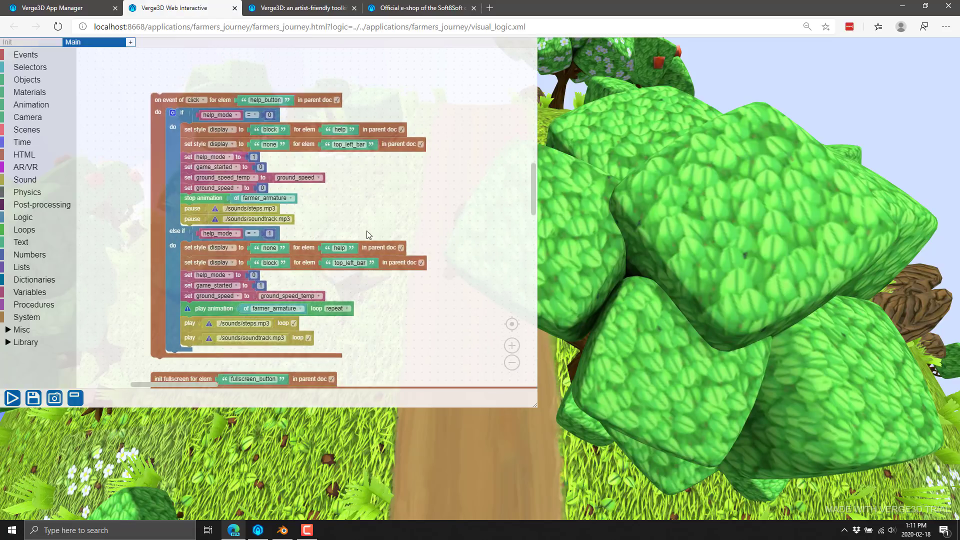
{"action": "scroll", "coordinate": [369, 232], "scroll_direction": "right", "scroll_amount": 3}
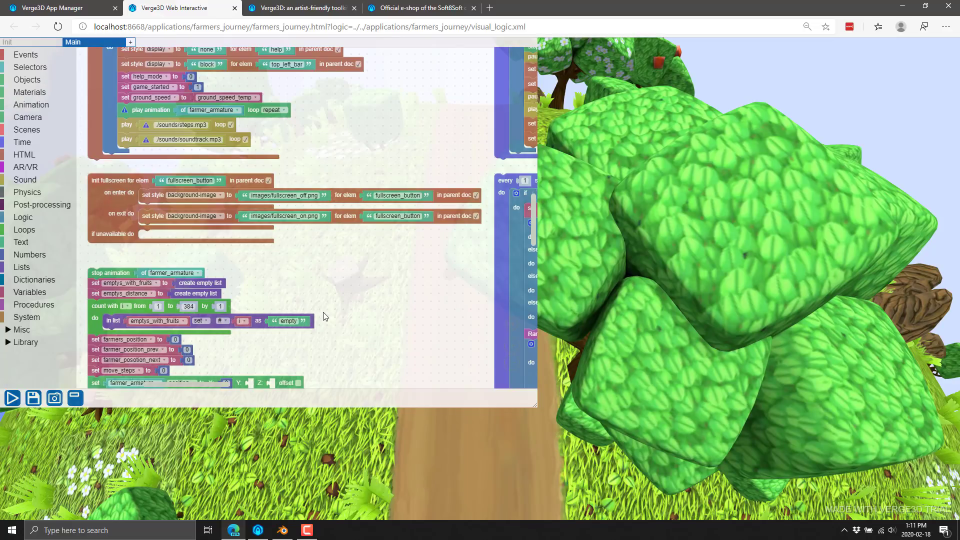
{"action": "left_click_drag", "start_coordinate": [327, 278], "coordinate": [347, 245]}
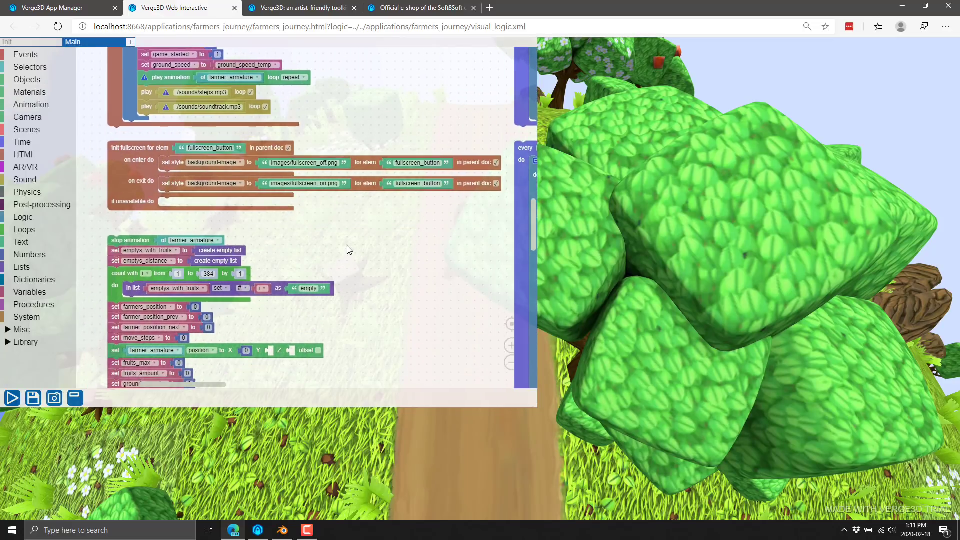
{"action": "scroll", "coordinate": [380, 180], "scroll_direction": "down", "scroll_amount": 3}
{"action": "left_click_drag", "start_coordinate": [382, 170], "coordinate": [222, 211]}
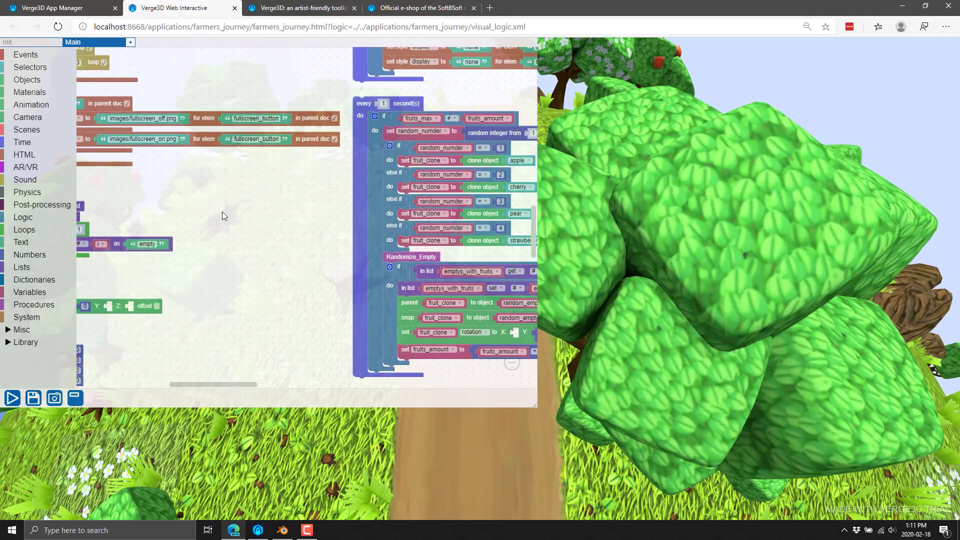
{"action": "left_click_drag", "start_coordinate": [246, 244], "coordinate": [165, 313]}
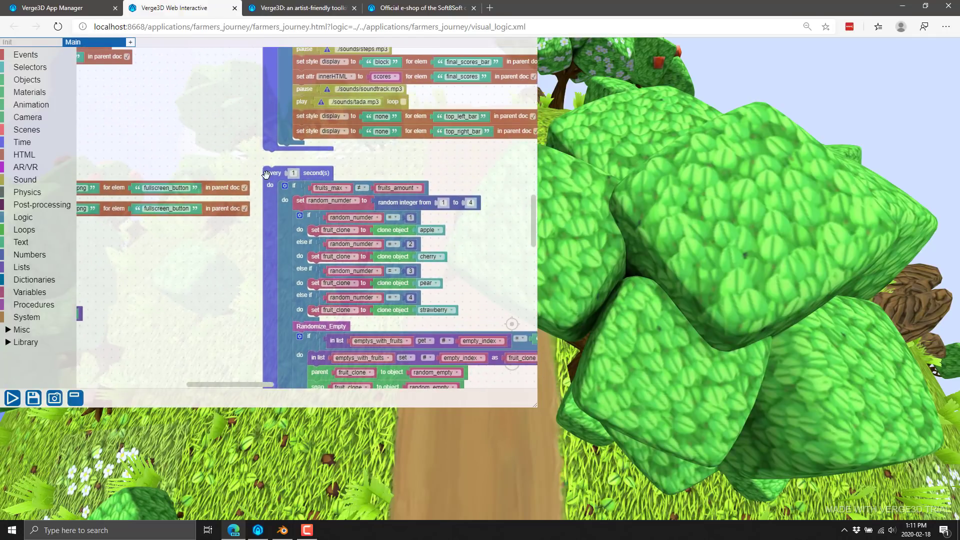
{"action": "left_click_drag", "start_coordinate": [202, 199], "coordinate": [170, 303]}
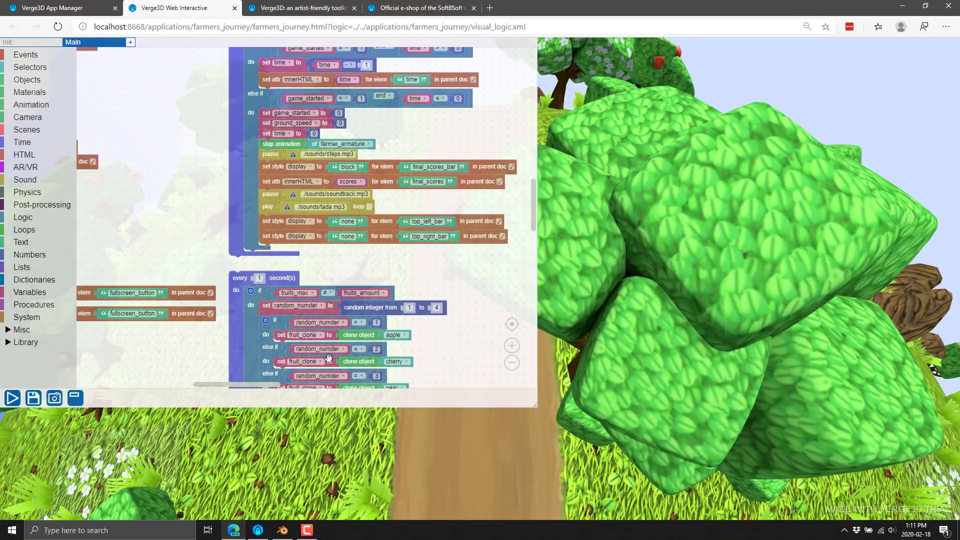
{"action": "left_click_drag", "start_coordinate": [324, 349], "coordinate": [306, 260]}
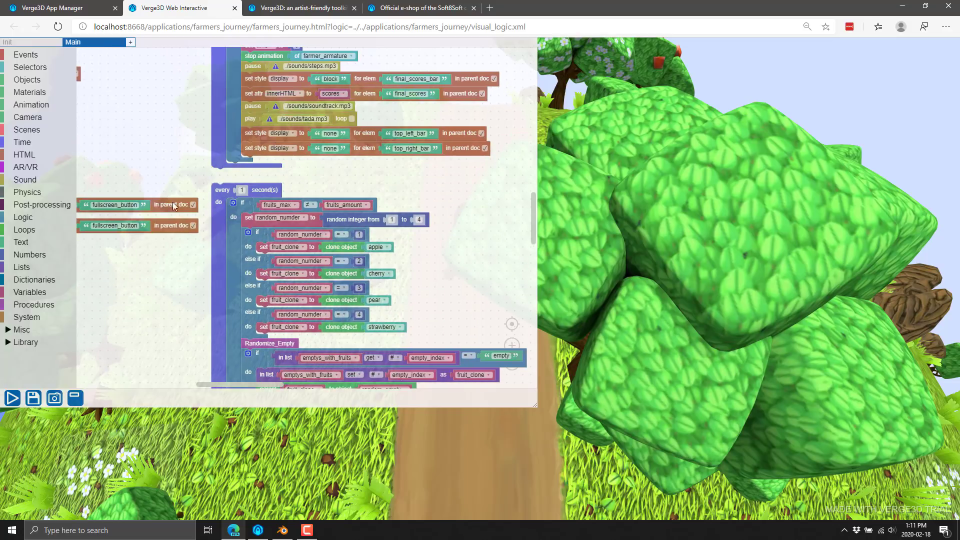
{"action": "left_click_drag", "start_coordinate": [167, 155], "coordinate": [181, 279]}
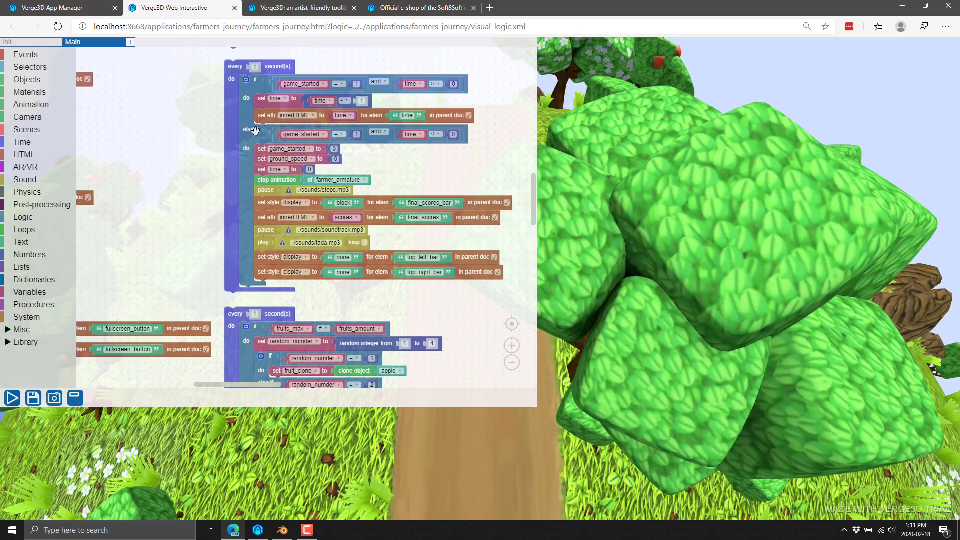
{"action": "left_click_drag", "start_coordinate": [173, 134], "coordinate": [168, 287]}
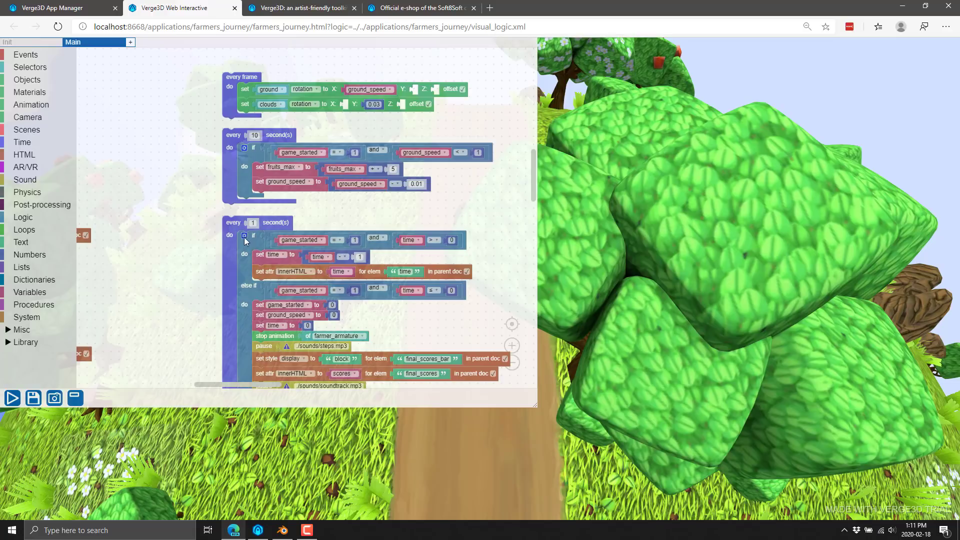
{"action": "left_click_drag", "start_coordinate": [175, 181], "coordinate": [171, 235]}
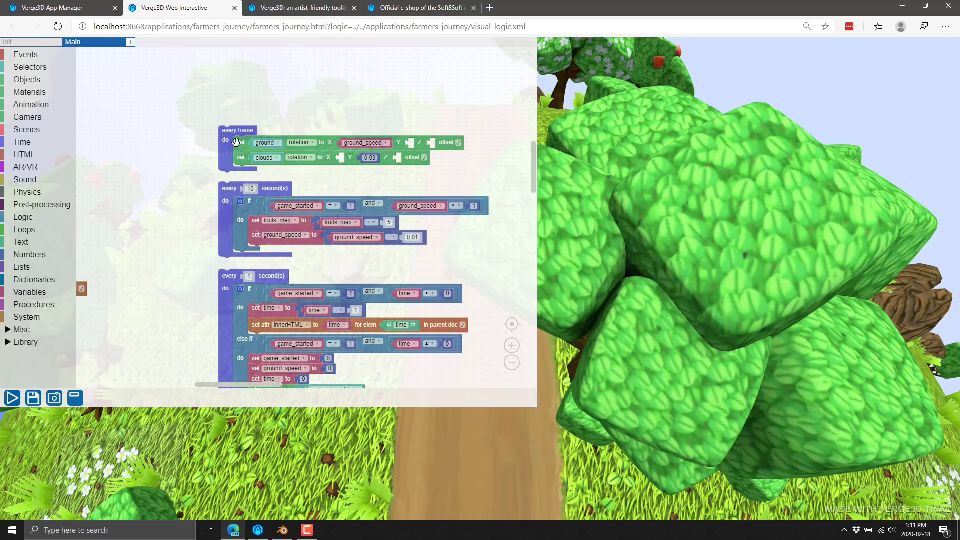
Step: Scroll down to the start_game procedure and pan through it to its closing sound blocks
{"action": "scroll", "coordinate": [181, 300], "scroll_direction": "down", "scroll_amount": 5}
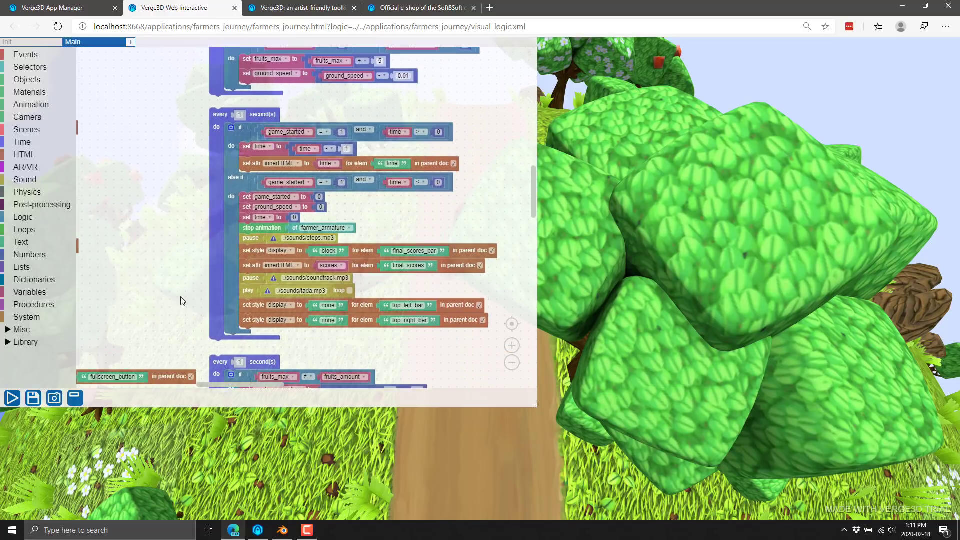
{"action": "scroll", "coordinate": [181, 296], "scroll_direction": "down", "scroll_amount": 5}
{"action": "scroll", "coordinate": [191, 258], "scroll_direction": "down", "scroll_amount": 5}
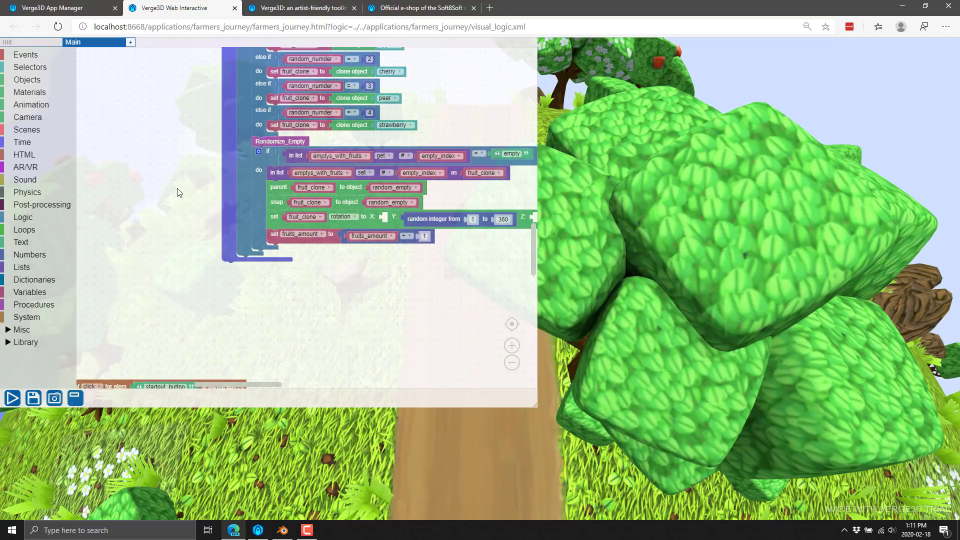
{"action": "scroll", "coordinate": [179, 192], "scroll_direction": "down", "scroll_amount": 3}
{"action": "left_click_drag", "start_coordinate": [287, 189], "coordinate": [253, 100]}
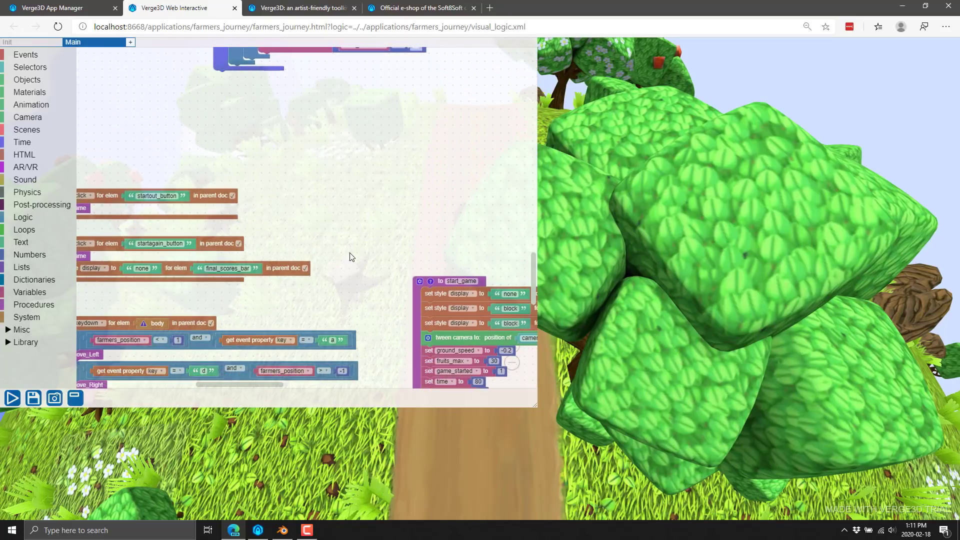
{"action": "left_click_drag", "start_coordinate": [349, 253], "coordinate": [199, 105]}
{"action": "left_click_drag", "start_coordinate": [239, 192], "coordinate": [179, 138]}
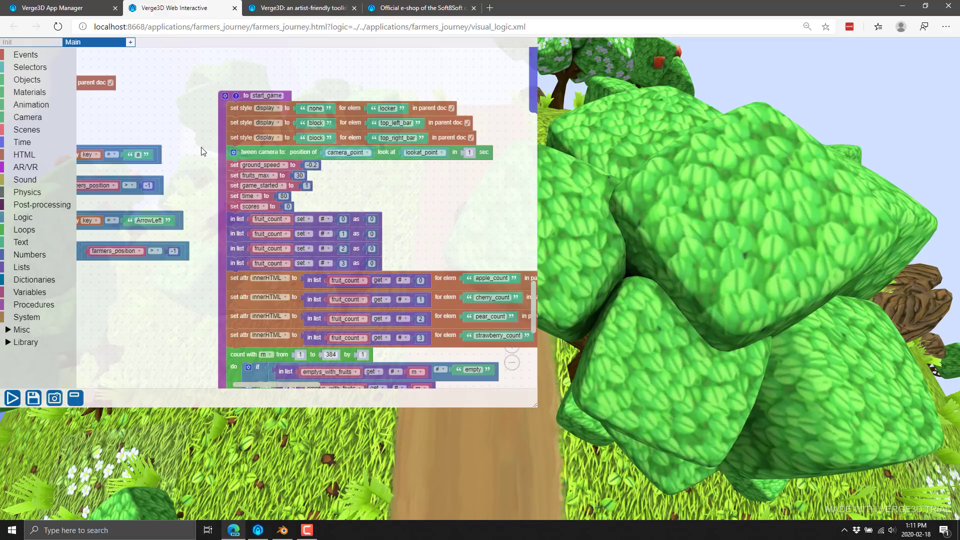
{"action": "left_click_drag", "start_coordinate": [206, 150], "coordinate": [195, 101]}
{"action": "left_click_drag", "start_coordinate": [185, 293], "coordinate": [156, 195]}
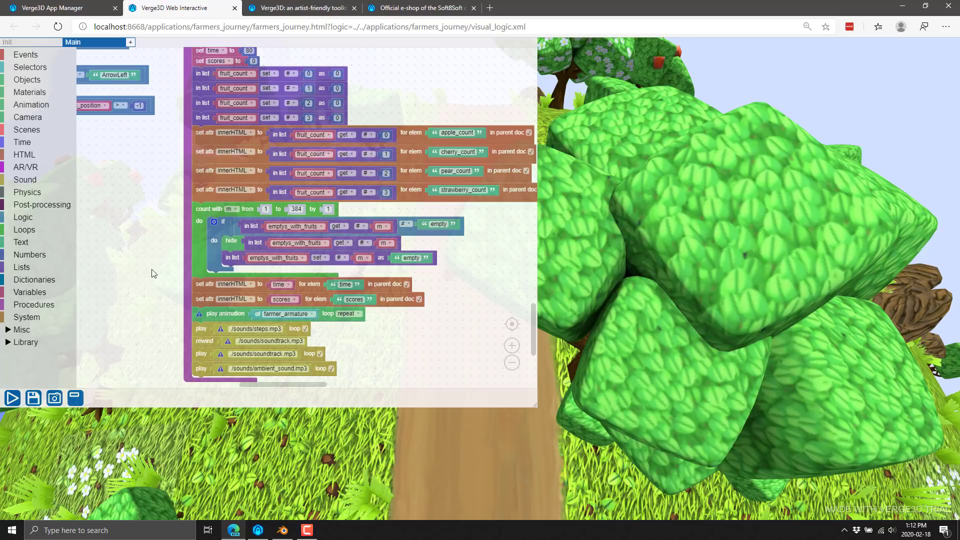
{"action": "left_click_drag", "start_coordinate": [152, 269], "coordinate": [148, 231]}
{"action": "scroll", "coordinate": [100, 268], "scroll_direction": "up", "scroll_amount": 5}
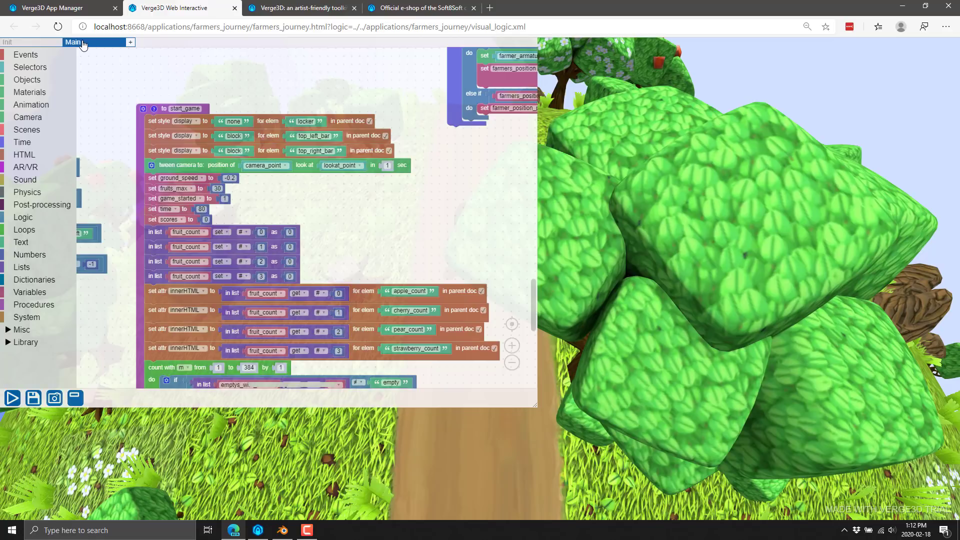
Step: Switch to the Init workspace and pan over the setup preloader and configure application blocks
{"action": "left_click", "coordinate": [19, 44]}
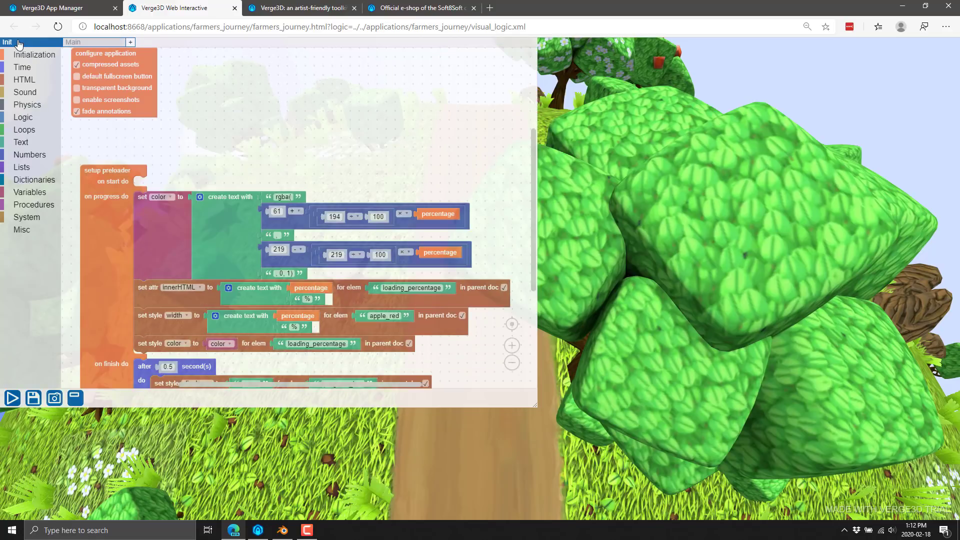
{"action": "left_click_drag", "start_coordinate": [225, 139], "coordinate": [212, 75]}
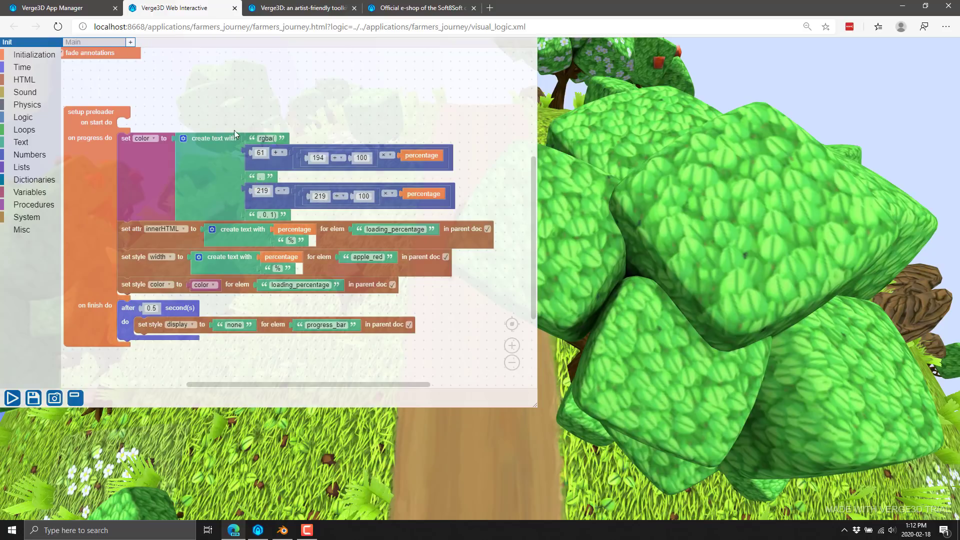
{"action": "left_click_drag", "start_coordinate": [202, 105], "coordinate": [273, 200]}
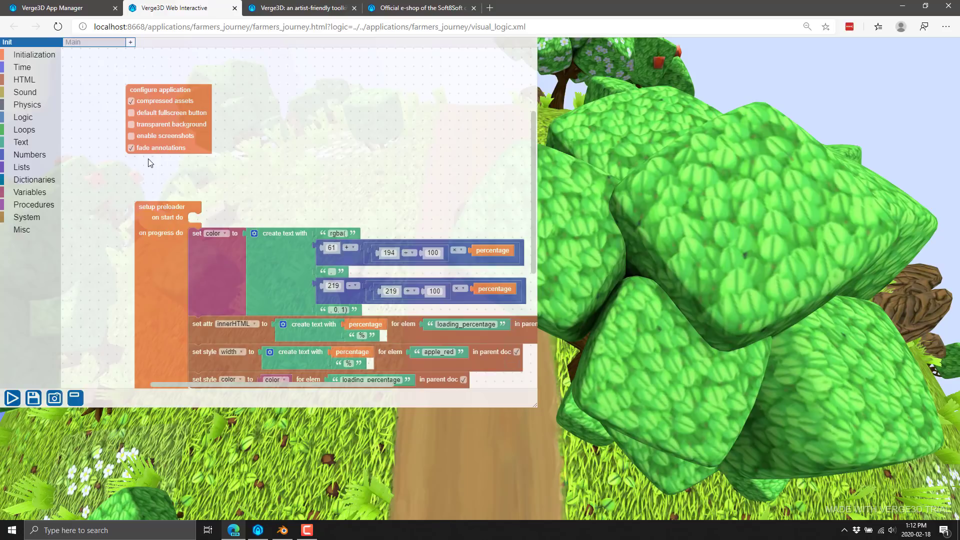
Step: Return to Main and browse the Events, Selectors, Objects, Materials, Animation, Camera and Scenes categories
{"action": "left_click", "coordinate": [92, 43]}
{"action": "left_click", "coordinate": [21, 56]}
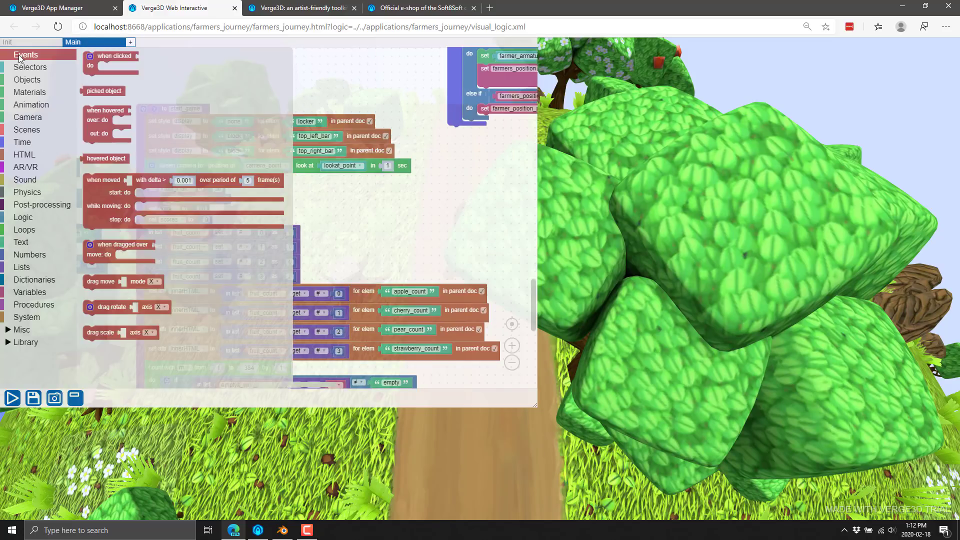
{"action": "left_click", "coordinate": [25, 68]}
{"action": "left_click", "coordinate": [26, 81]}
{"action": "left_click", "coordinate": [25, 92]}
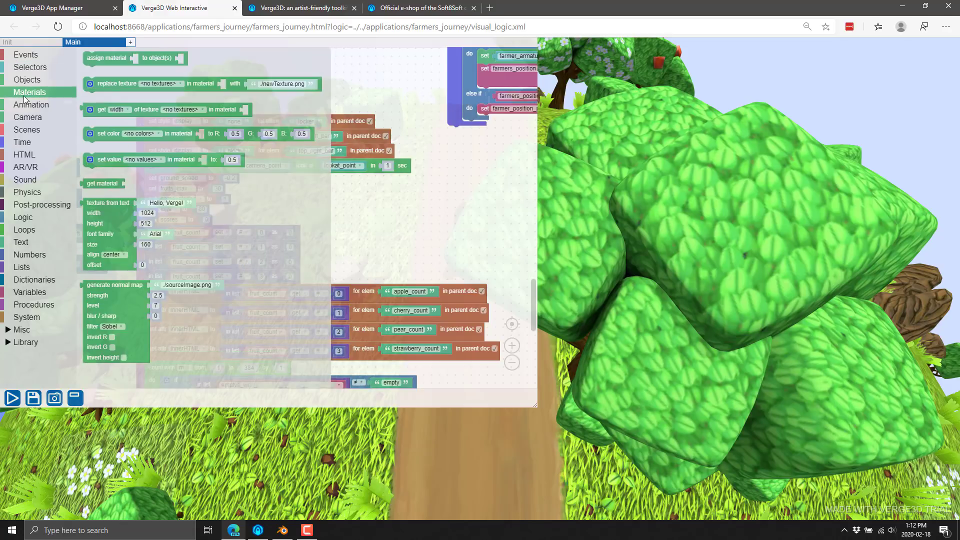
{"action": "left_click", "coordinate": [23, 105]}
{"action": "left_click", "coordinate": [25, 116]}
{"action": "left_click", "coordinate": [27, 130]}
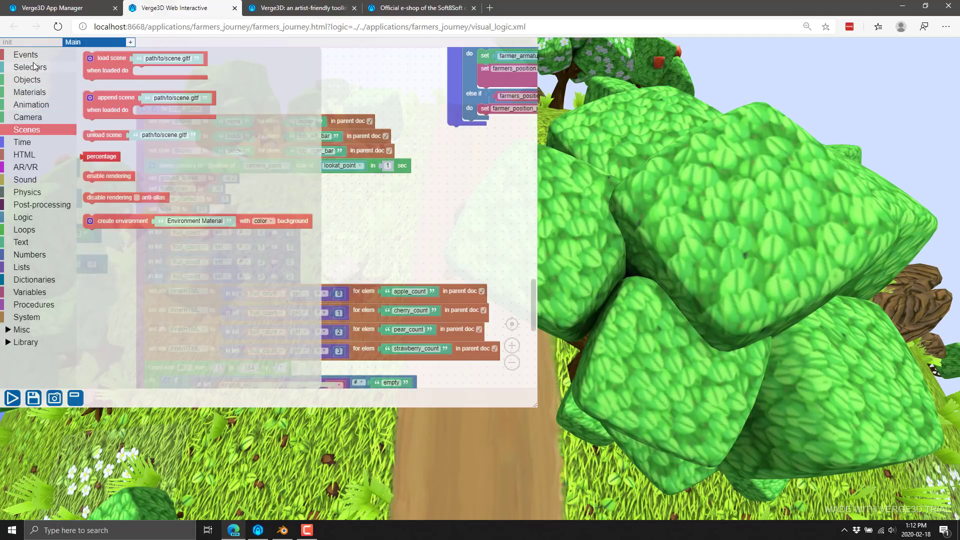
{"action": "left_click", "coordinate": [31, 56]}
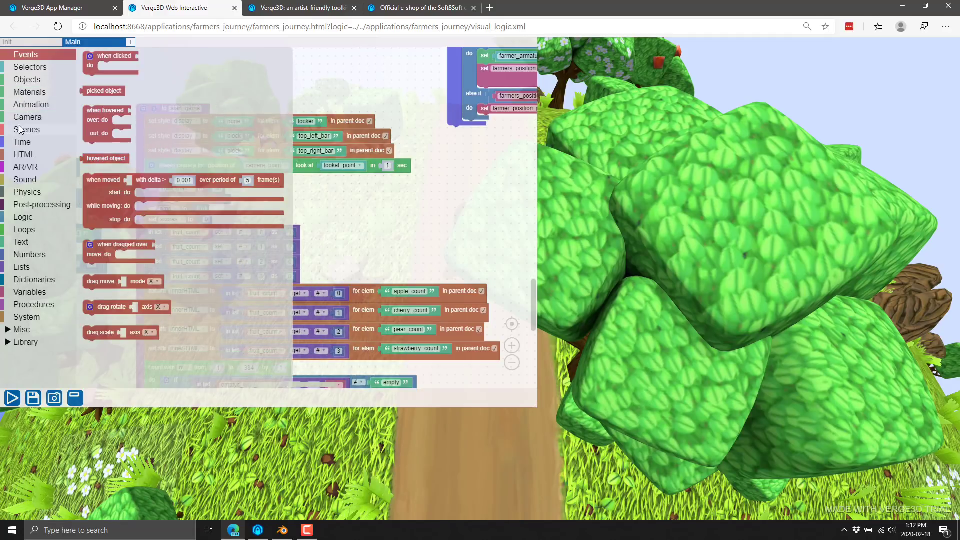
Step: Inspect the Time category's after 1 second(s), every 1 second(s) and timer puzzles
{"action": "left_click", "coordinate": [25, 143]}
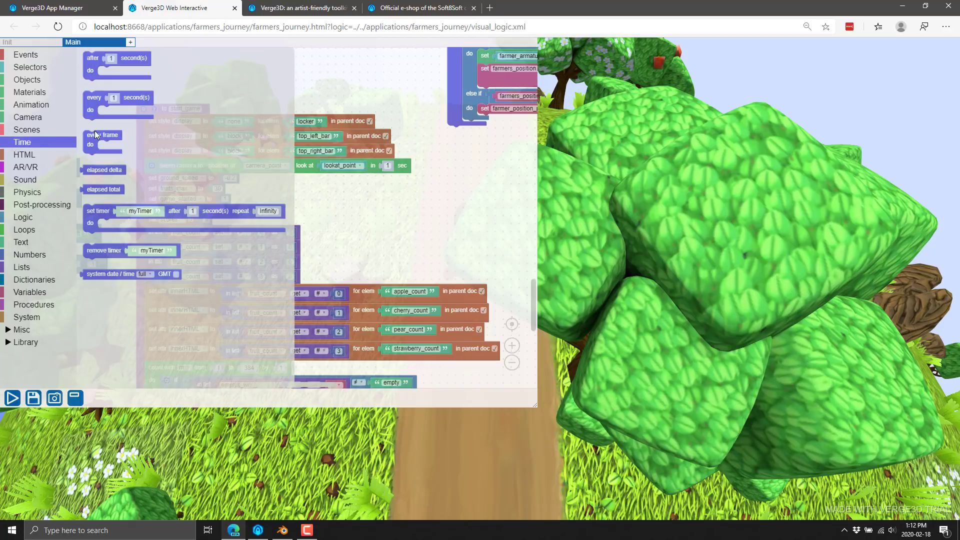
{"action": "left_click", "coordinate": [93, 59]}
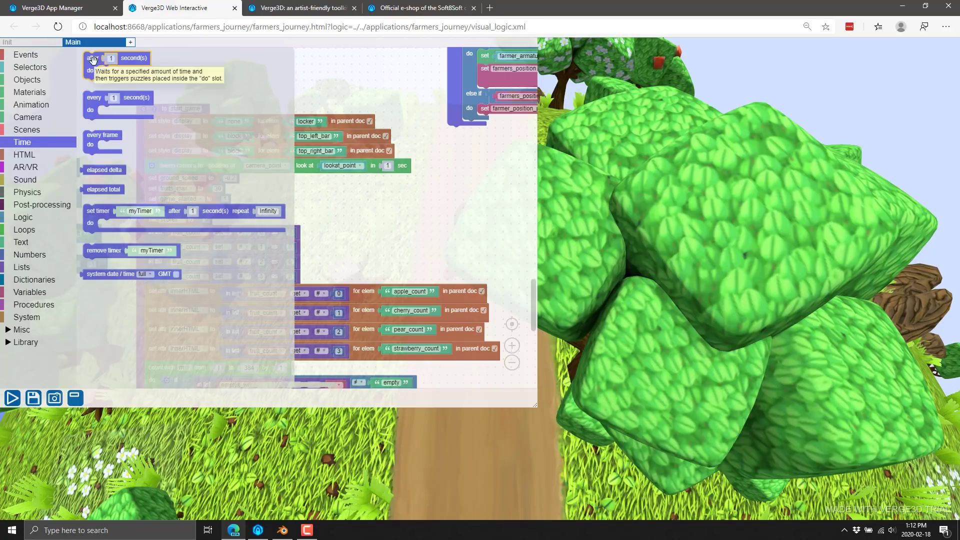
{"action": "left_click", "coordinate": [98, 95]}
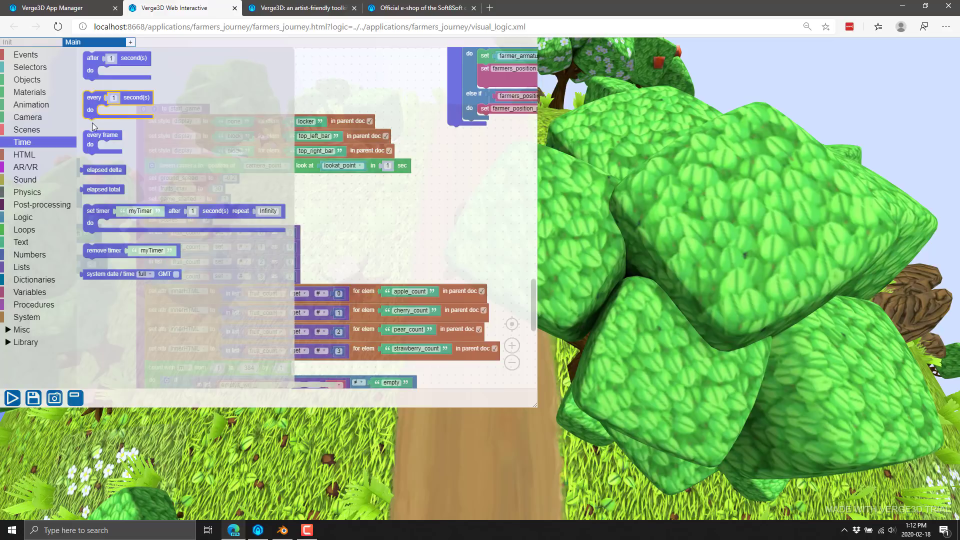
{"action": "left_click", "coordinate": [96, 212]}
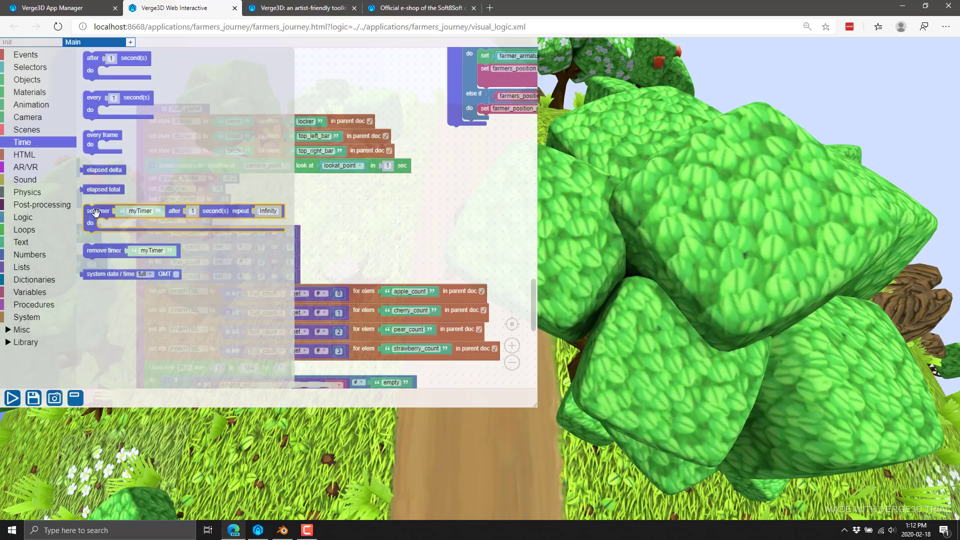
{"action": "left_click", "coordinate": [154, 241]}
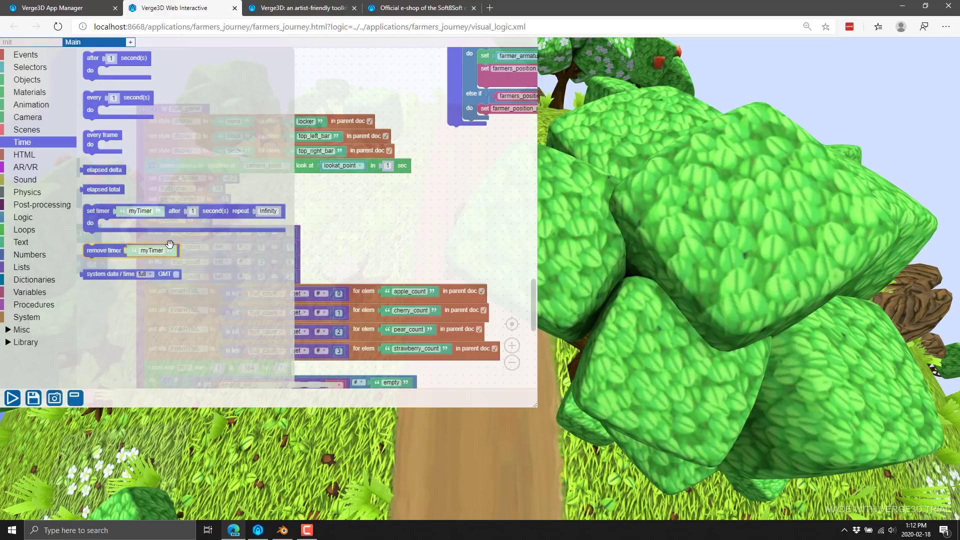
Step: Place an every frame loop containing an Objects 'change local position' block
{"action": "left_click", "coordinate": [91, 136]}
{"action": "left_click_drag", "start_coordinate": [230, 146], "coordinate": [385, 217]}
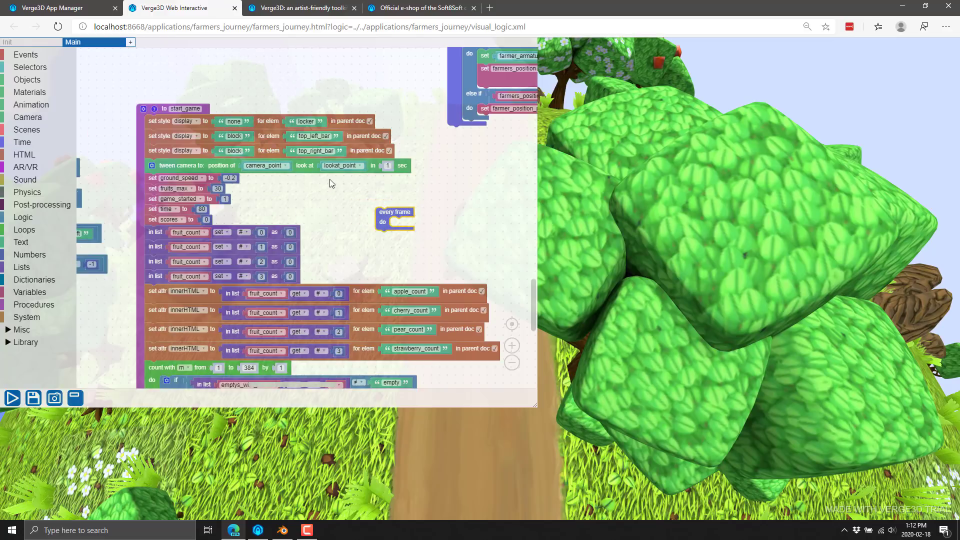
{"action": "left_click", "coordinate": [17, 83]}
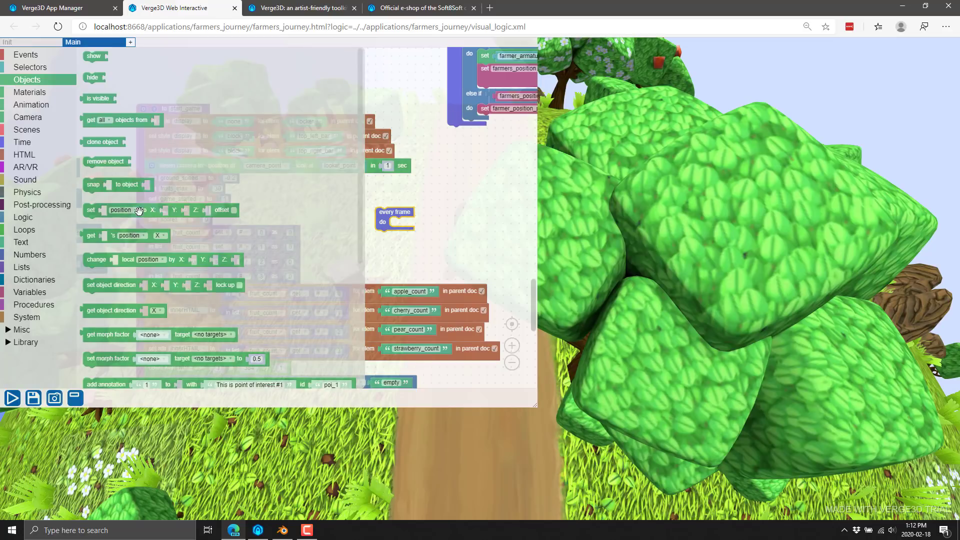
{"action": "left_click", "coordinate": [83, 235]}
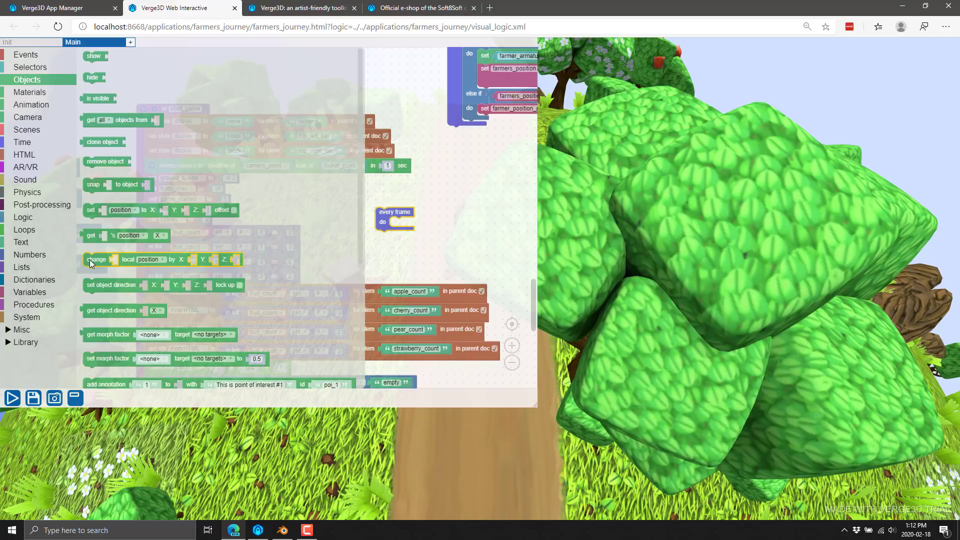
{"action": "left_click_drag", "start_coordinate": [89, 259], "coordinate": [336, 247]}
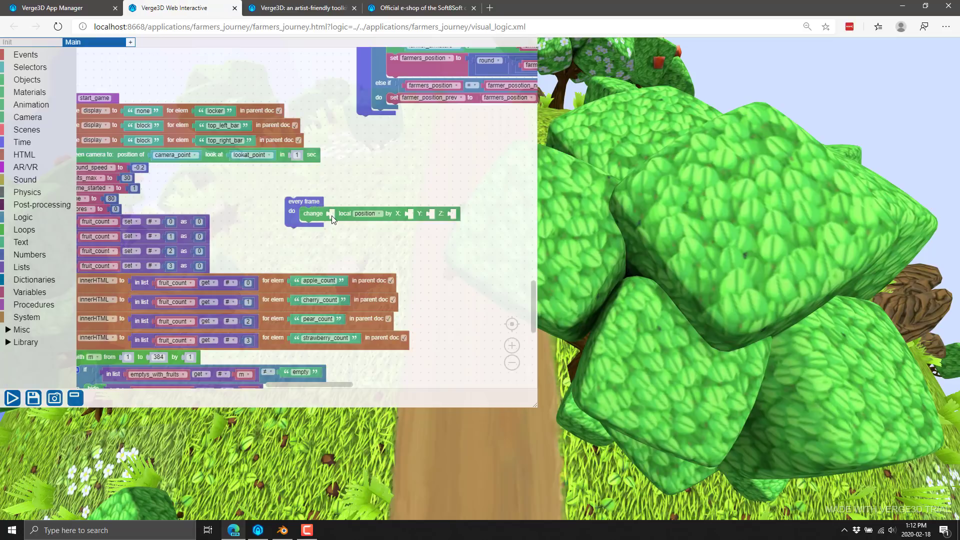
Step: Drag a '<none>' object selector onto the workspace and scroll through its object list
{"action": "left_click", "coordinate": [32, 72]}
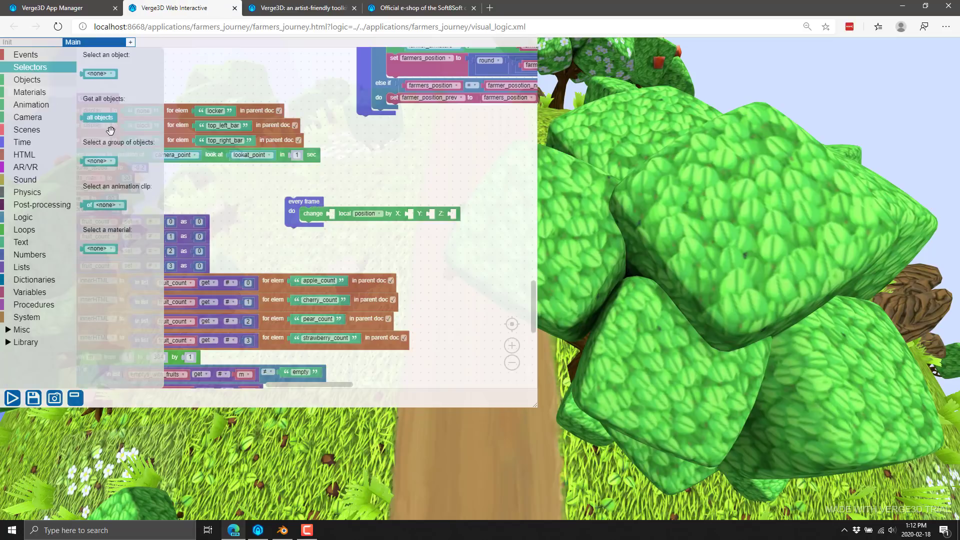
{"action": "left_click_drag", "start_coordinate": [106, 74], "coordinate": [387, 170]}
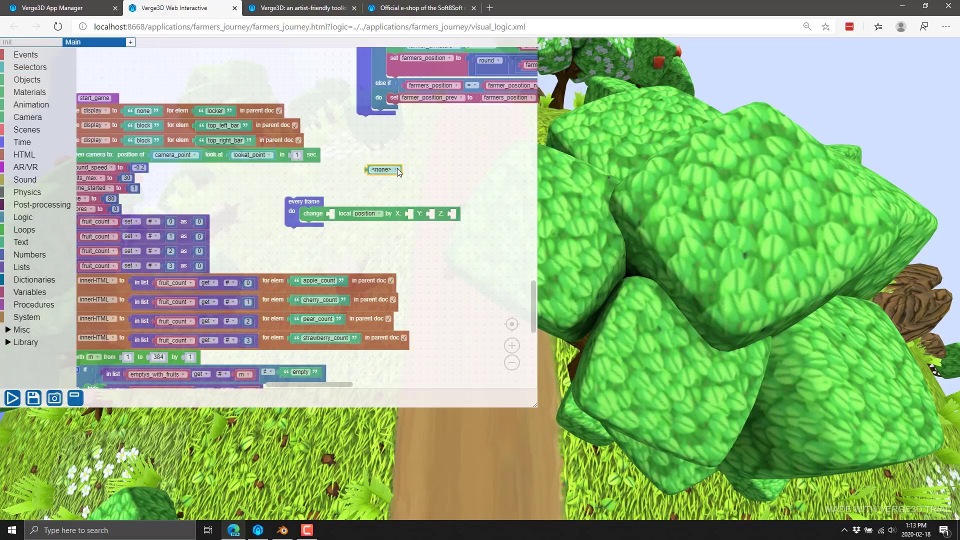
{"action": "left_click", "coordinate": [398, 170]}
{"action": "scroll", "coordinate": [361, 229], "scroll_direction": "down", "scroll_amount": 6}
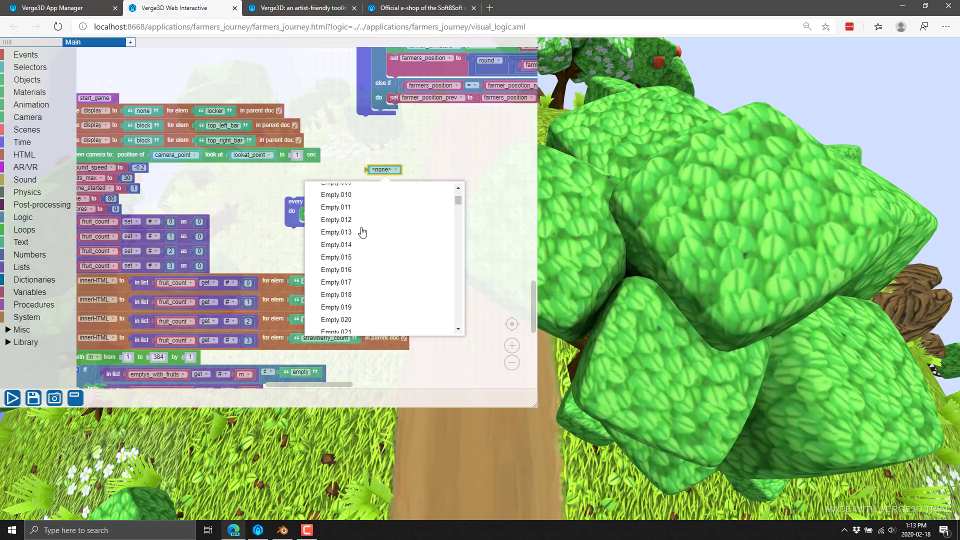
{"action": "scroll", "coordinate": [361, 233], "scroll_direction": "down", "scroll_amount": 7}
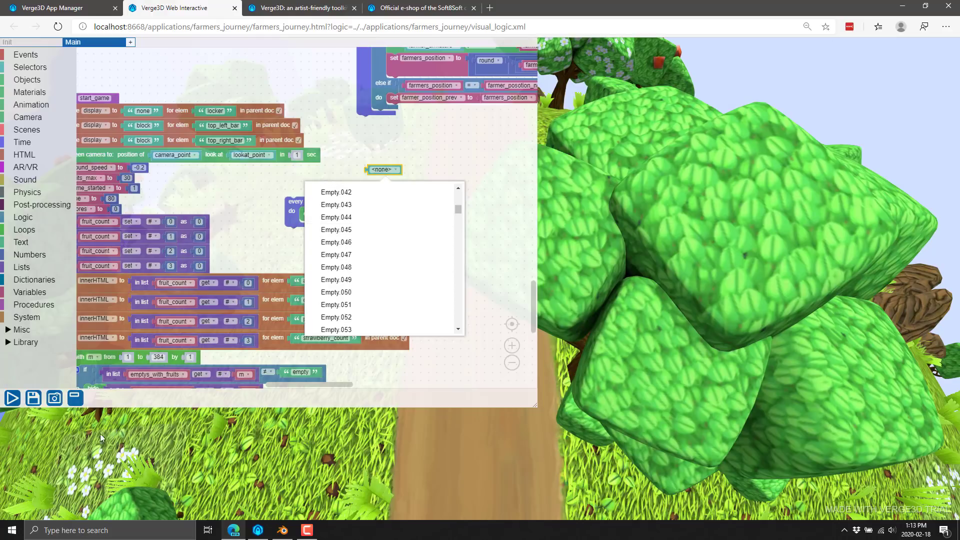
Step: In Blender, expand the farmer, farmer_armature and camera collections in the Outliner
{"action": "left_click", "coordinate": [283, 530]}
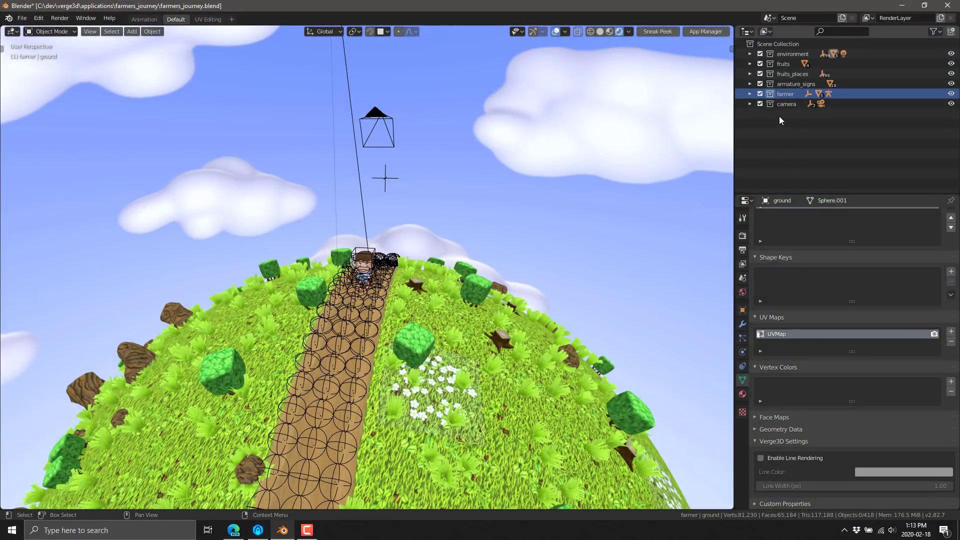
{"action": "left_click", "coordinate": [750, 94]}
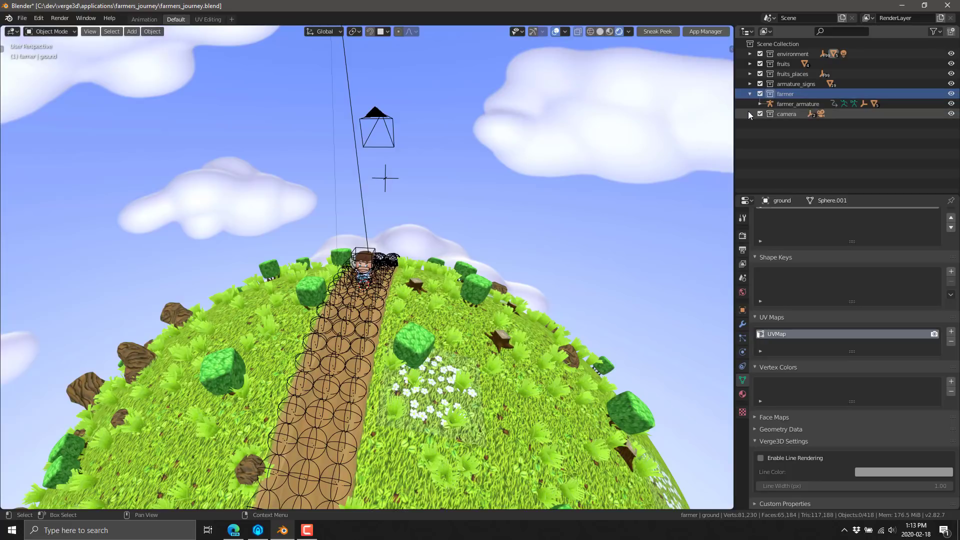
{"action": "left_click", "coordinate": [749, 114]}
{"action": "left_click", "coordinate": [761, 104]}
{"action": "scroll", "coordinate": [792, 163], "scroll_direction": "down", "scroll_amount": 3}
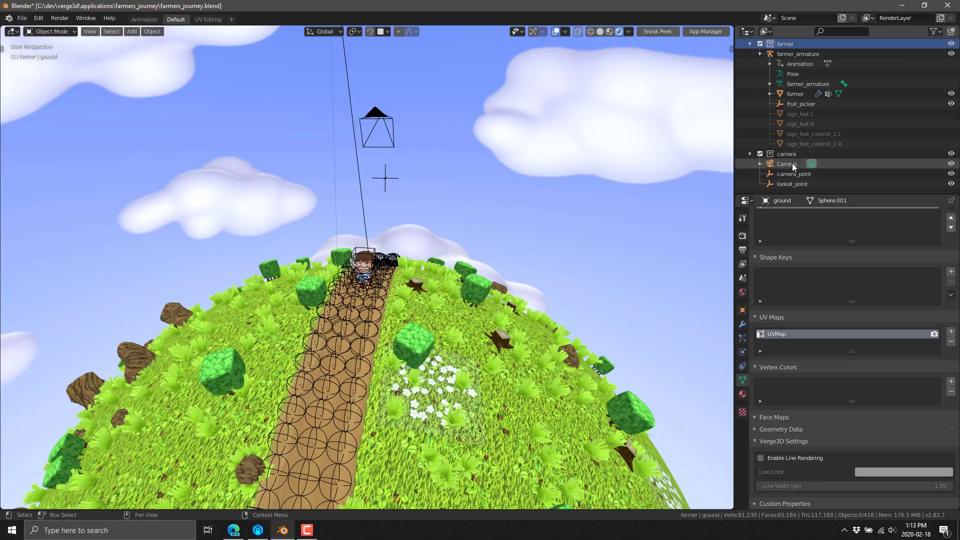
{"action": "scroll", "coordinate": [806, 146], "scroll_direction": "up", "scroll_amount": 3}
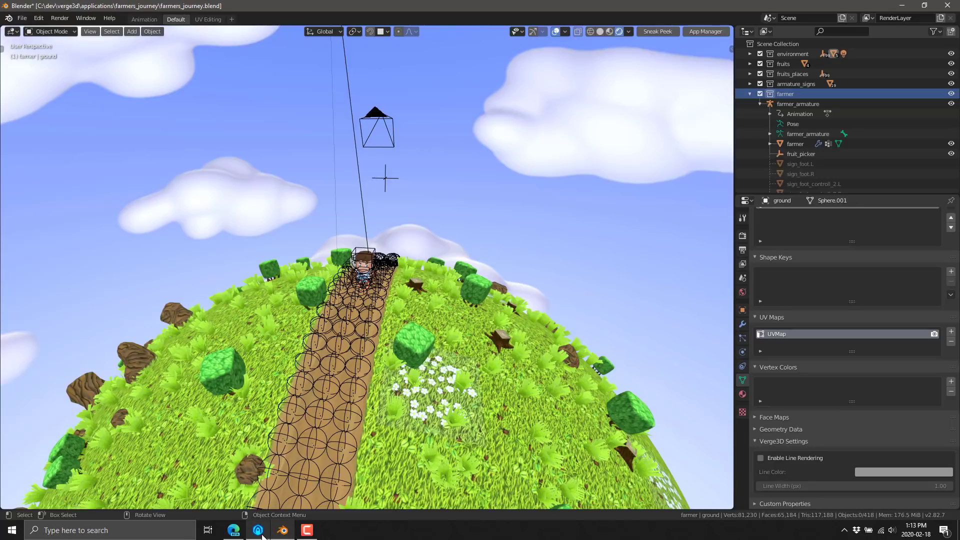
Step: Bring up the Verge3D console window, then go back to the Puzzles editor in Edge
{"action": "mouse_move", "coordinate": [259, 534]}
{"action": "left_click", "coordinate": [250, 493]}
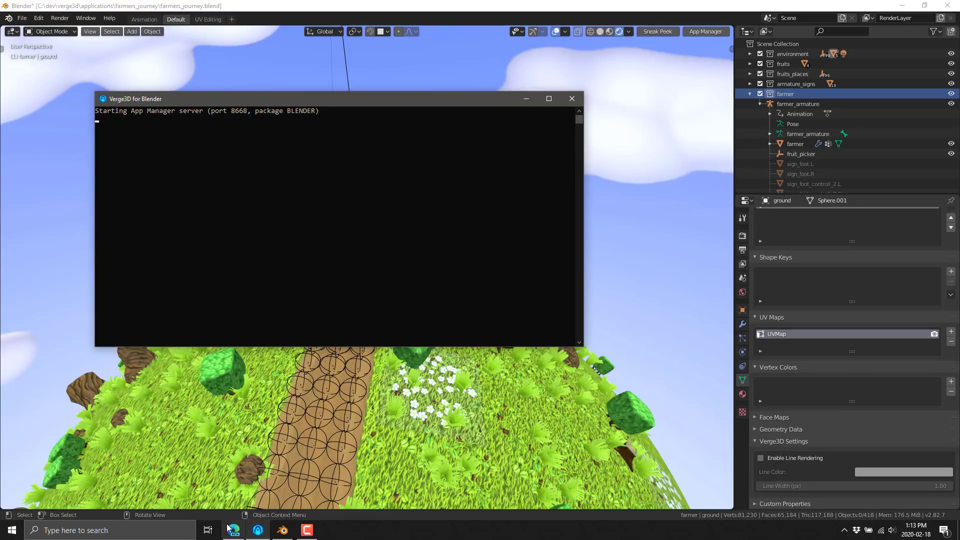
{"action": "left_click", "coordinate": [234, 530]}
Step: Plug the '<none>' selector into the change block's object slot and a 45° angle into X
{"action": "left_click", "coordinate": [395, 158]}
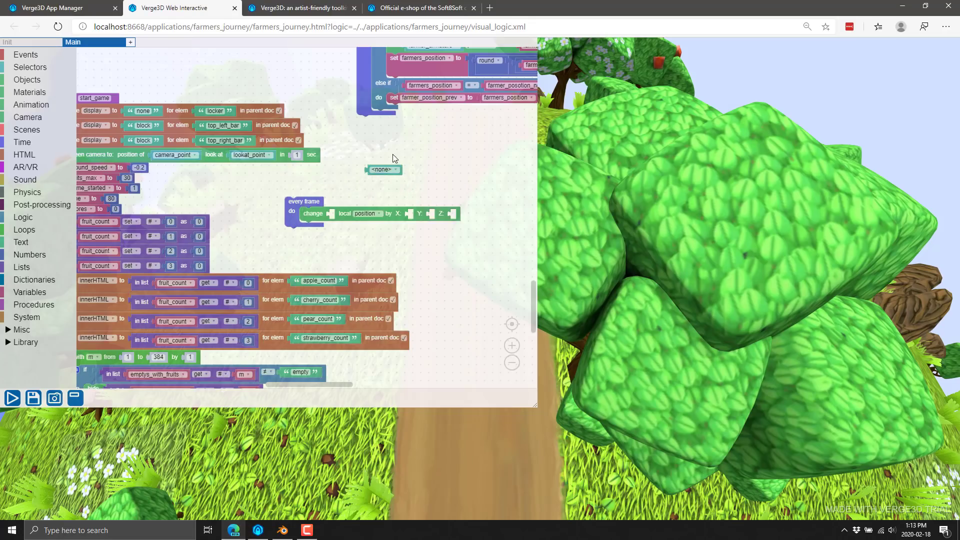
{"action": "left_click_drag", "start_coordinate": [382, 170], "coordinate": [338, 215]}
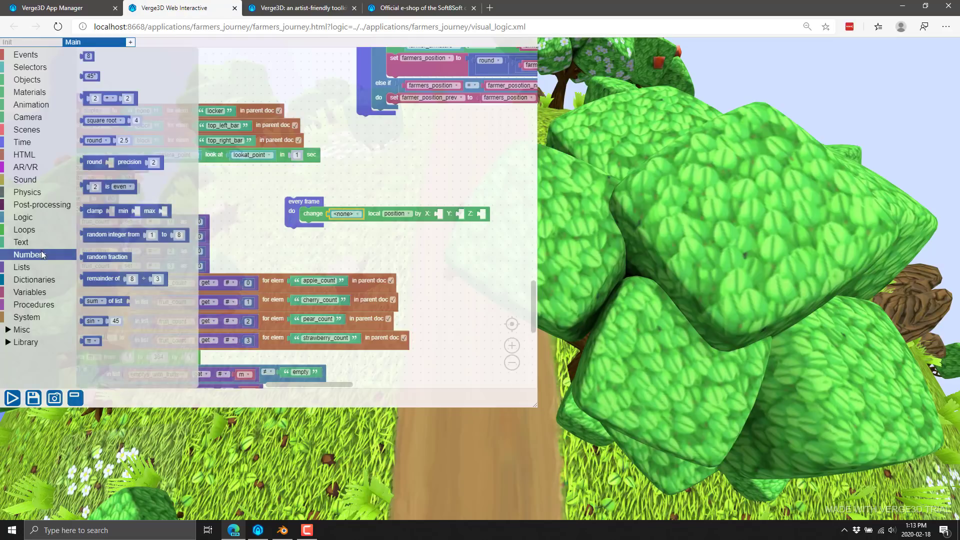
{"action": "left_click", "coordinate": [88, 56]}
{"action": "left_click_drag", "start_coordinate": [89, 76], "coordinate": [435, 216]}
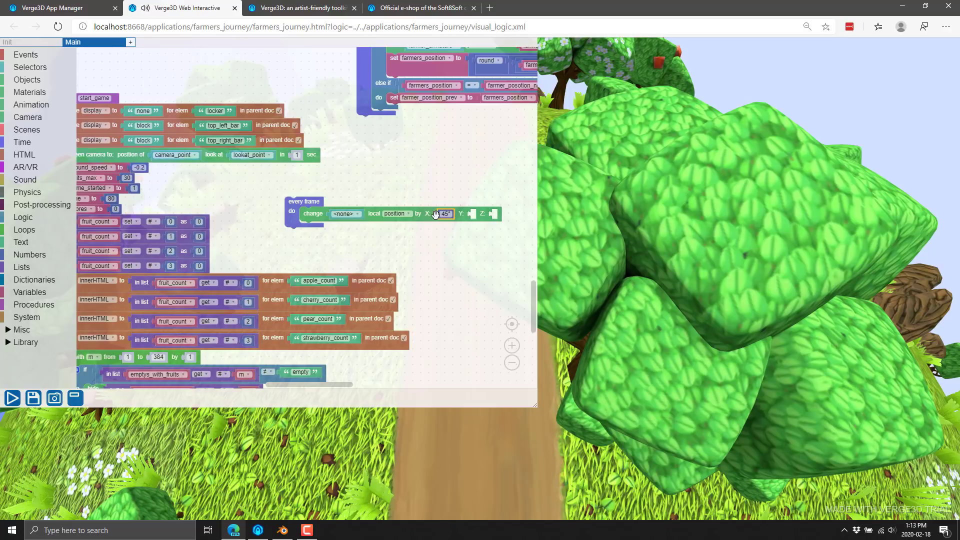
Step: Duplicate the 45° angle block, plug it into Y and change it to 135°
{"action": "key", "text": "ctrl+c"}
{"action": "key", "text": "ctrl+v"}
{"action": "left_click", "coordinate": [306, 212]}
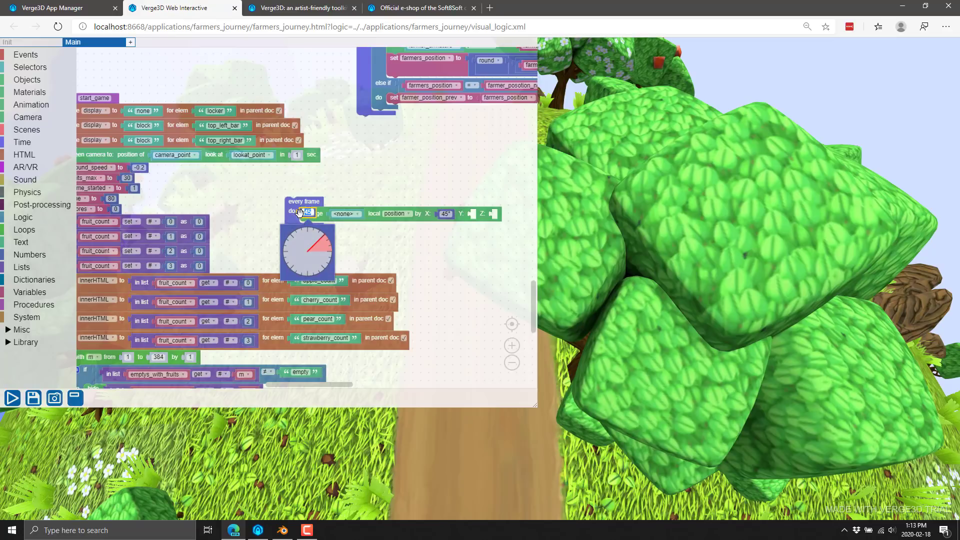
{"action": "left_click", "coordinate": [300, 213]}
{"action": "left_click_drag", "start_coordinate": [300, 213], "coordinate": [473, 245]}
{"action": "left_click", "coordinate": [479, 213]}
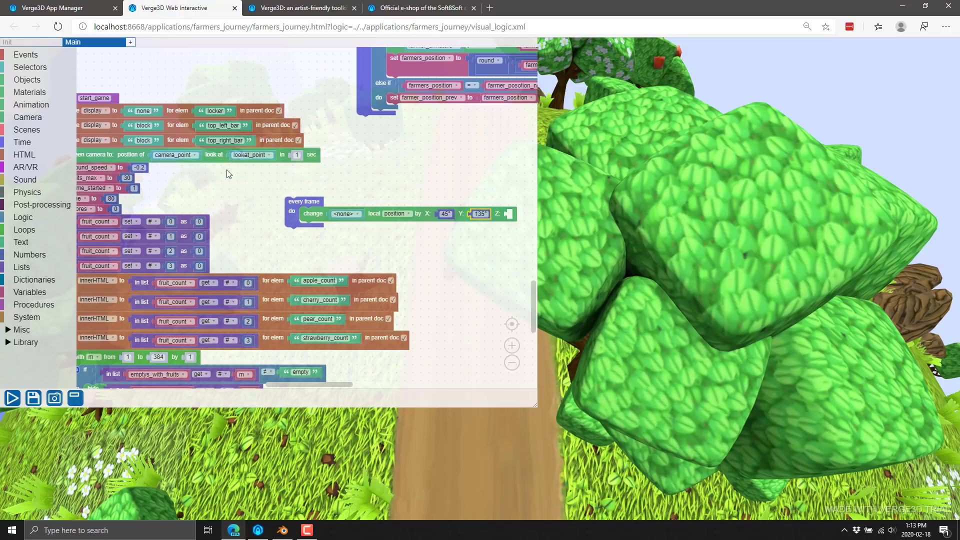
{"action": "left_click", "coordinate": [282, 79]}
Step: Browse the Objects, Materials, Animation, Camera and Scenes puzzles, reading block tooltips
{"action": "left_click", "coordinate": [33, 81]}
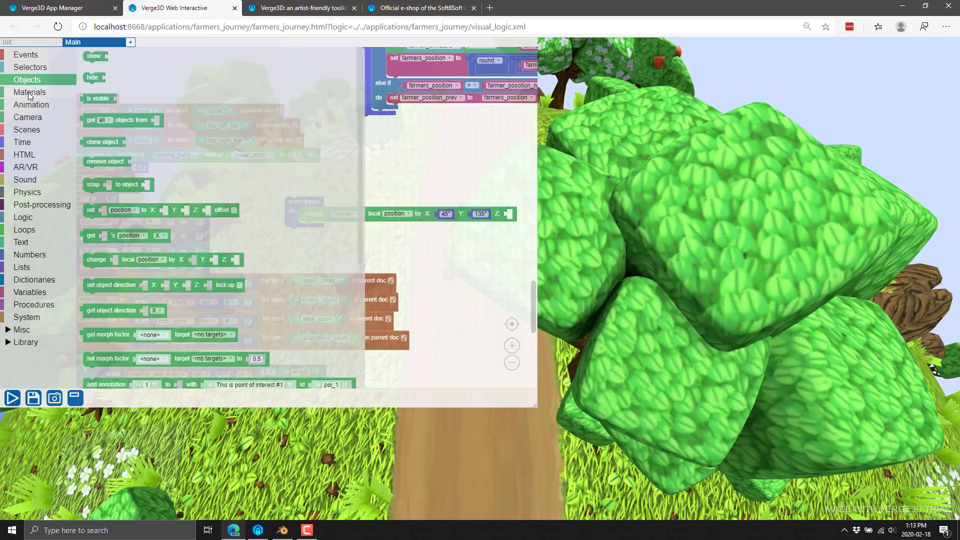
{"action": "left_click", "coordinate": [30, 93]}
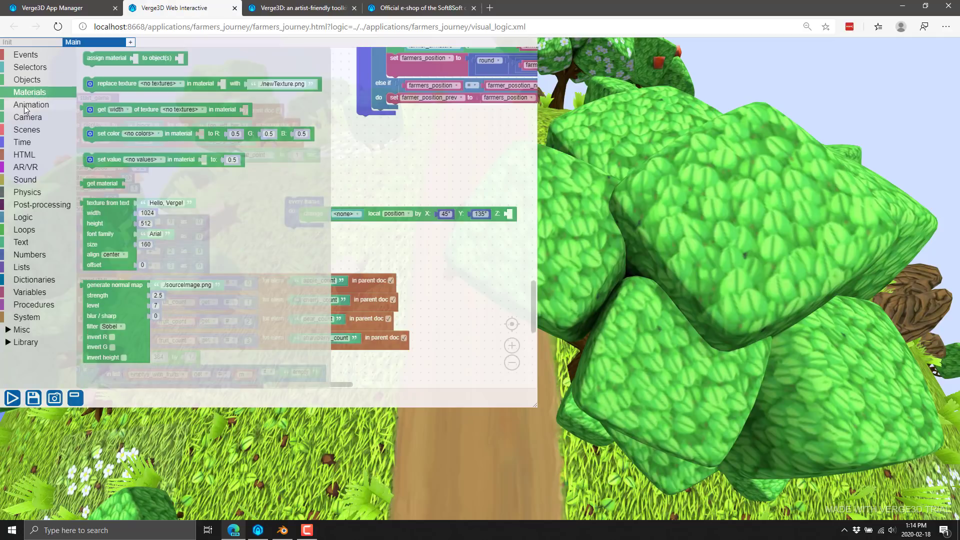
{"action": "left_click", "coordinate": [26, 106]}
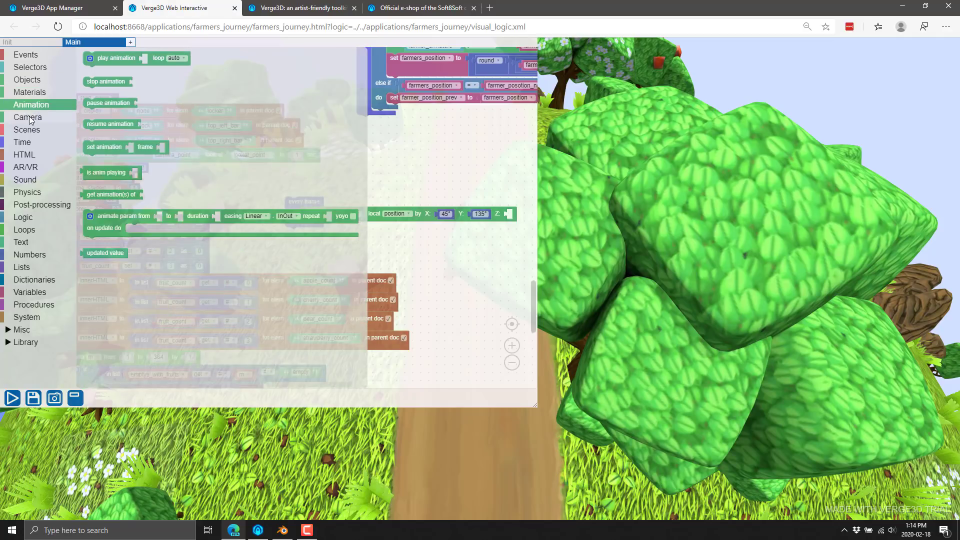
{"action": "left_click", "coordinate": [28, 118]}
{"action": "left_click", "coordinate": [28, 131]}
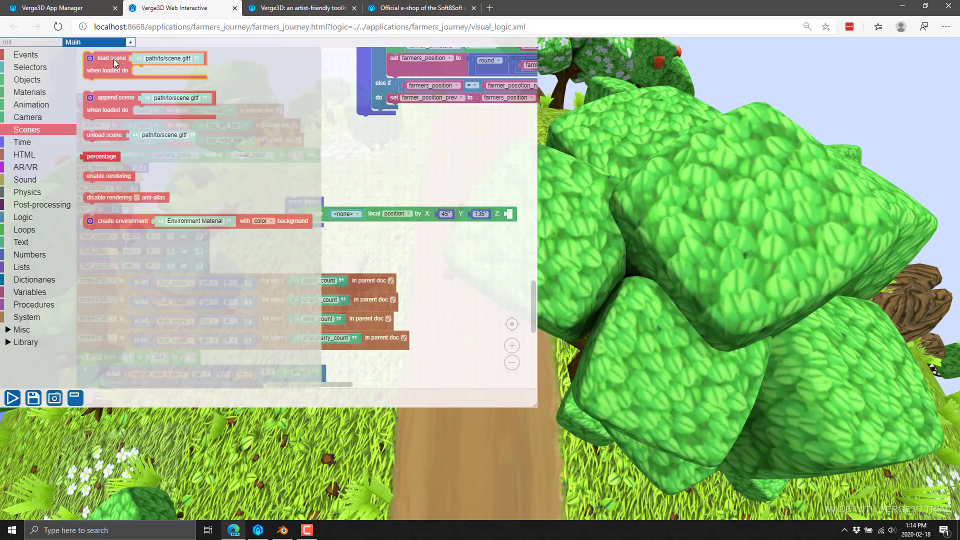
{"action": "mouse_move", "coordinate": [113, 59]}
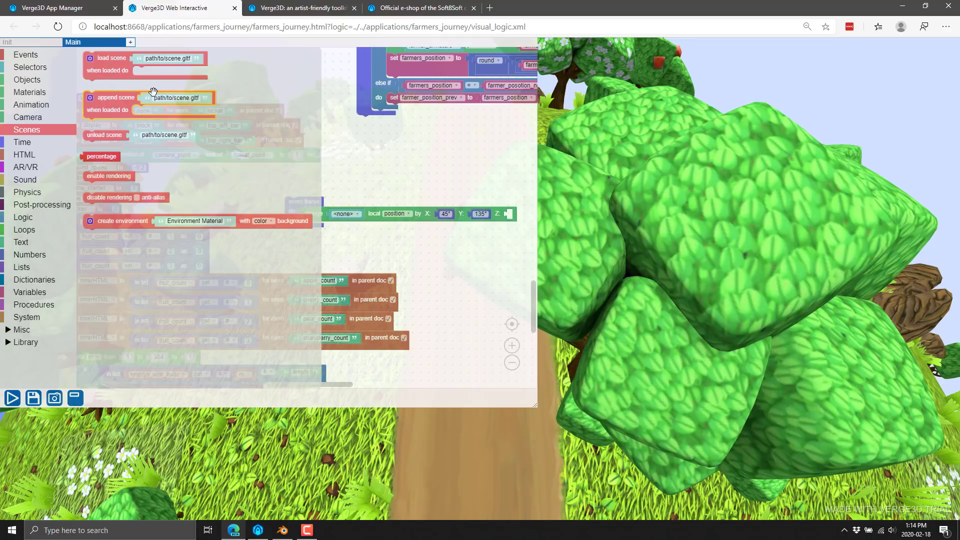
{"action": "mouse_move", "coordinate": [153, 92]}
Step: Browse the Time and HTML puzzles, then switch to the App Manager's Farmers Journey page
{"action": "left_click", "coordinate": [19, 145]}
{"action": "left_click", "coordinate": [28, 155]}
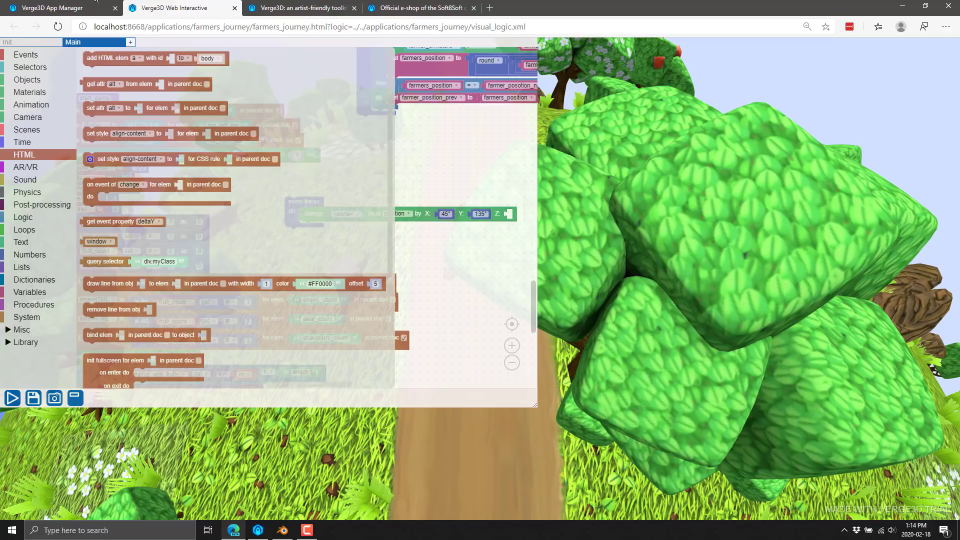
{"action": "left_click", "coordinate": [75, 7]}
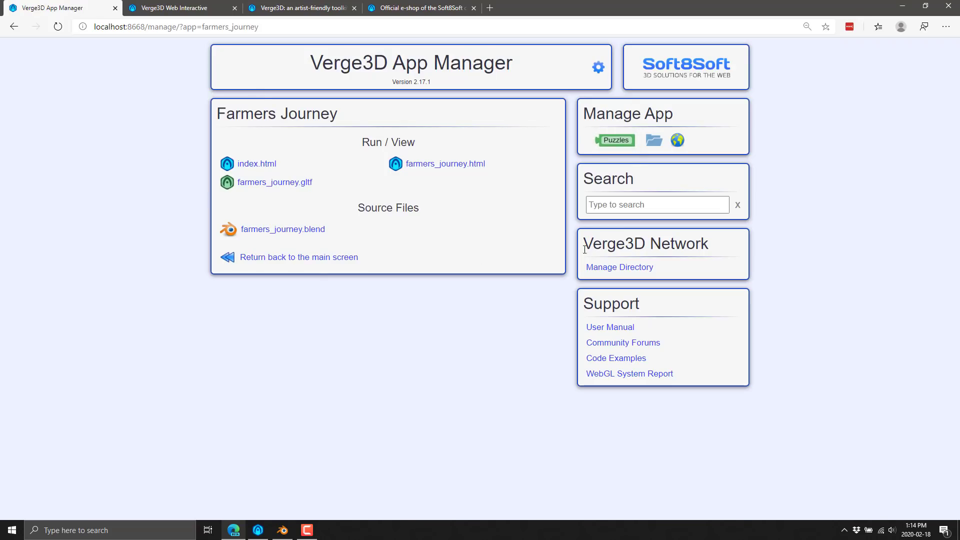
Step: Back on the App Manager's main list, open the Scooter app and run its index.html in a new tab
{"action": "left_click", "coordinate": [260, 258]}
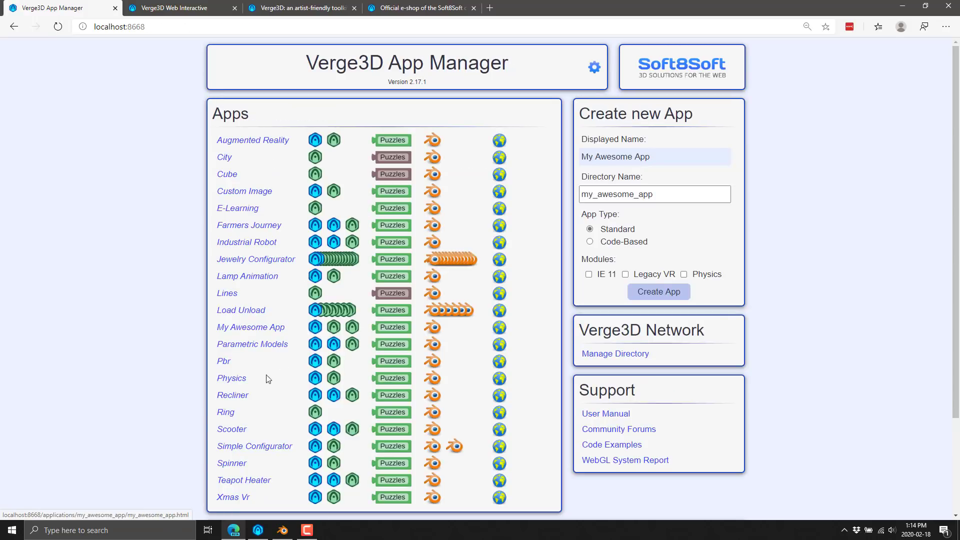
{"action": "left_click", "coordinate": [241, 429]}
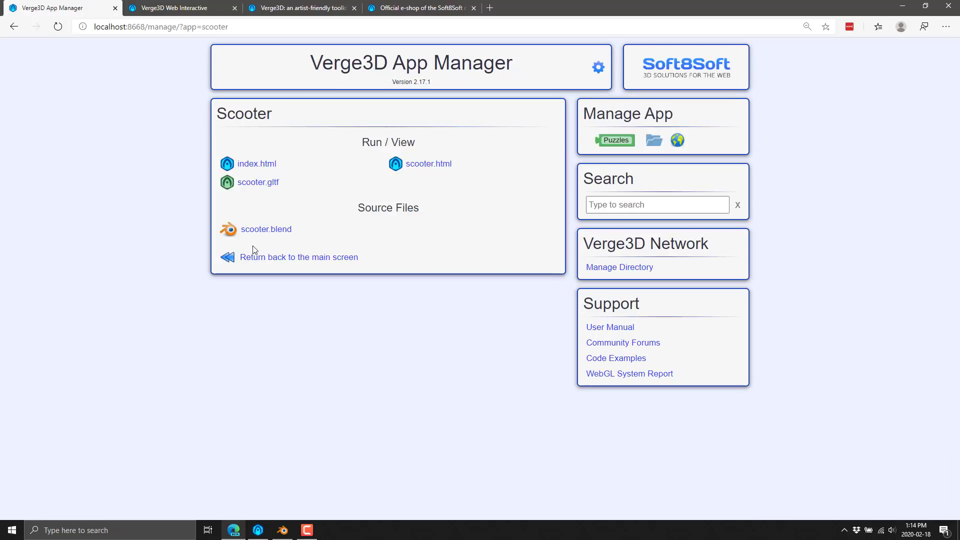
{"action": "left_click", "coordinate": [256, 166]}
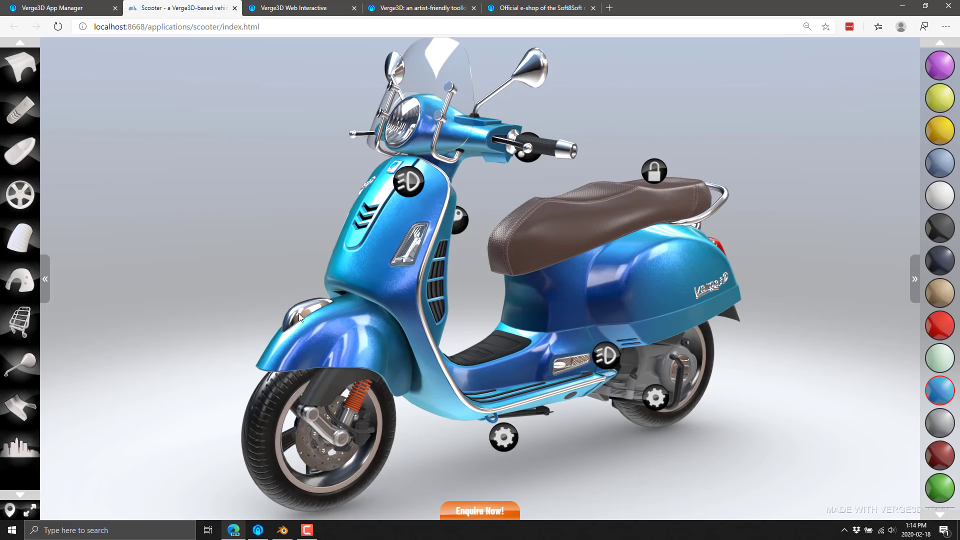
Step: Orbit the scooter to its side, lower the kickstand and switch on the headlight
{"action": "left_click_drag", "start_coordinate": [298, 314], "coordinate": [515, 339]}
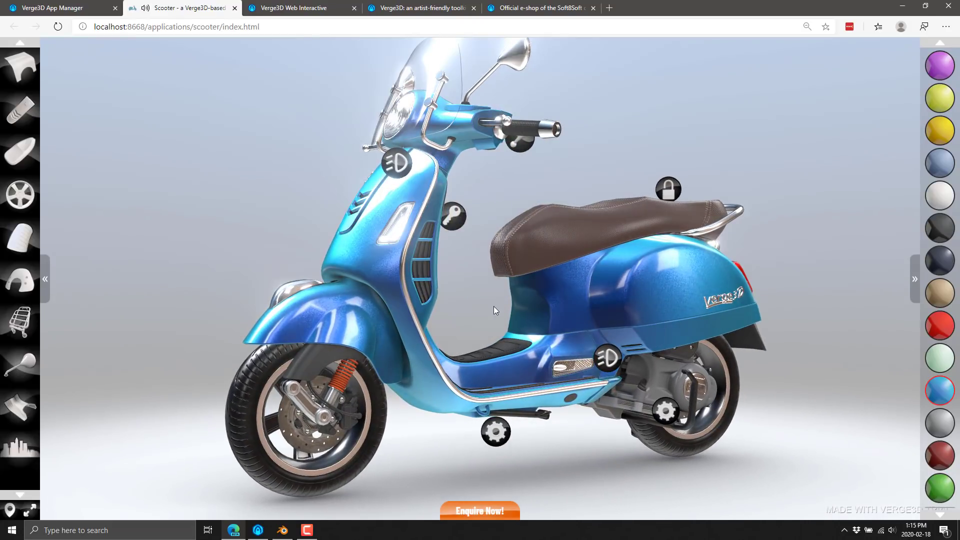
{"action": "mouse_move", "coordinate": [494, 307]}
{"action": "left_mouse_down"}
{"action": "mouse_move", "coordinate": [572, 340]}
{"action": "mouse_move", "coordinate": [538, 309]}
{"action": "mouse_move", "coordinate": [490, 304]}
{"action": "left_mouse_up"}
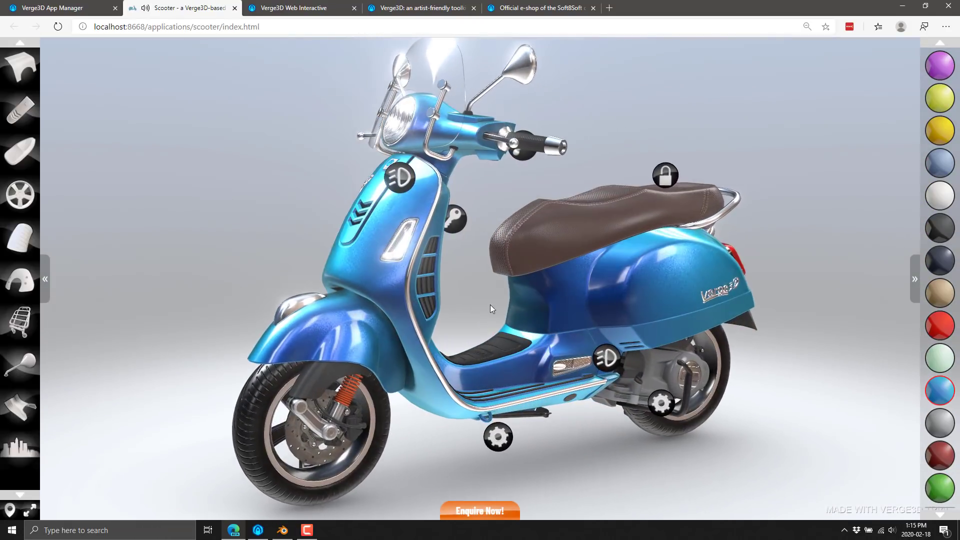
{"action": "left_click", "coordinate": [463, 220]}
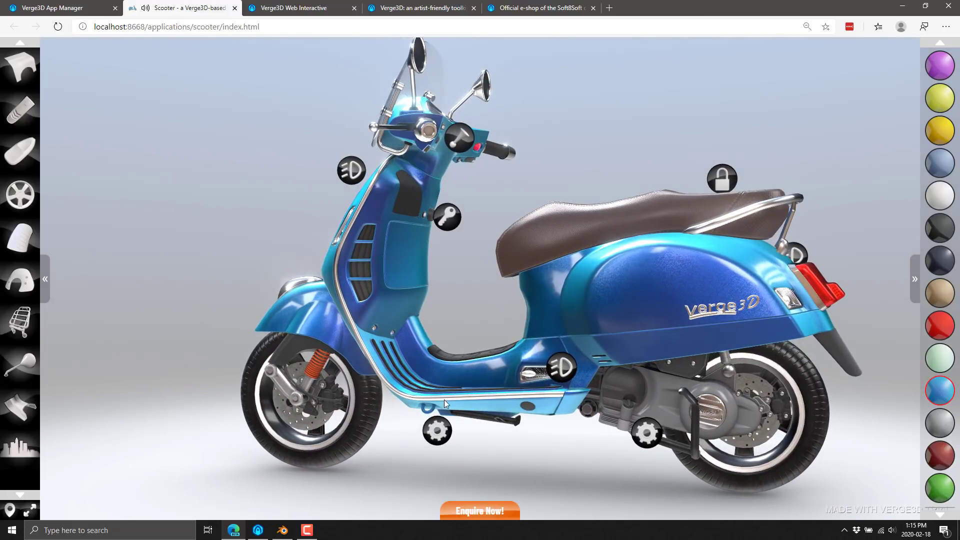
{"action": "left_click", "coordinate": [444, 431]}
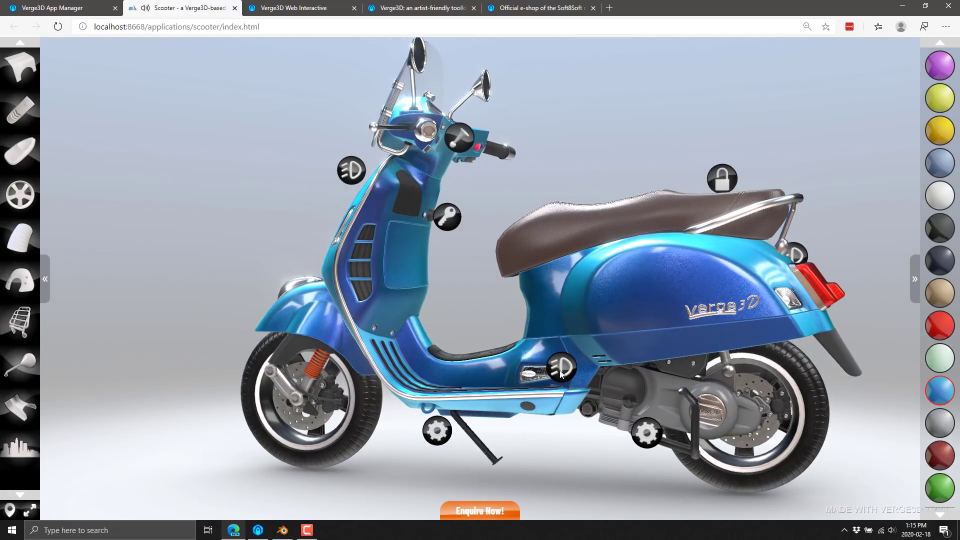
{"action": "left_click", "coordinate": [568, 367]}
Step: Lift the seat to reveal the storage, then repaint the body black and finally gold
{"action": "left_click", "coordinate": [720, 180]}
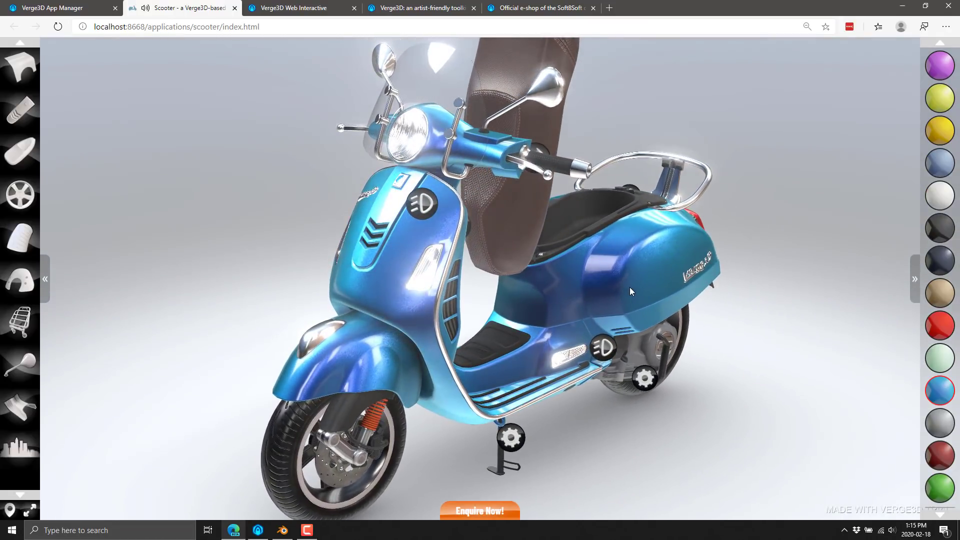
{"action": "left_click", "coordinate": [948, 226]}
{"action": "left_click", "coordinate": [940, 130]}
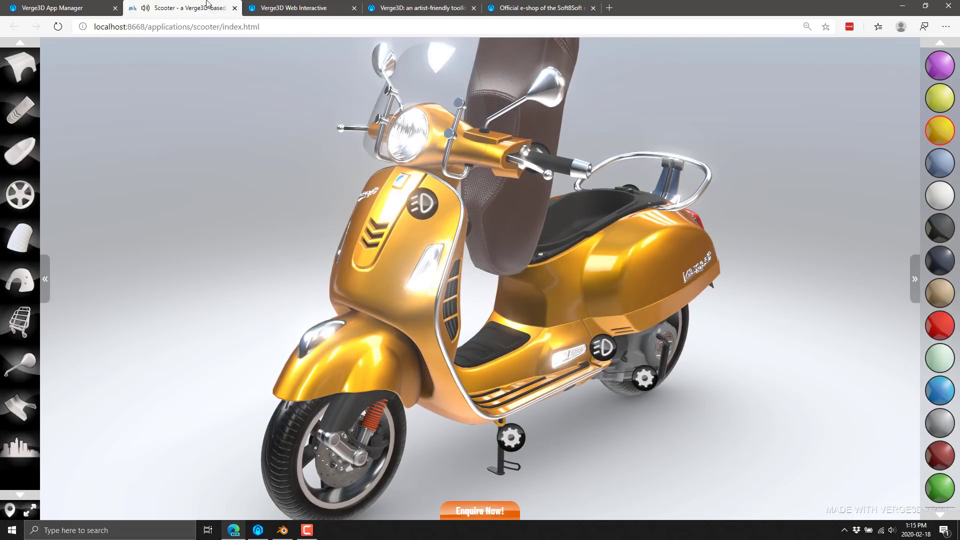
Step: Close the Scooter tab, return to the App Manager's main screen, and switch back to the Farmers Journey Puzzles tab
{"action": "left_click", "coordinate": [235, 8]}
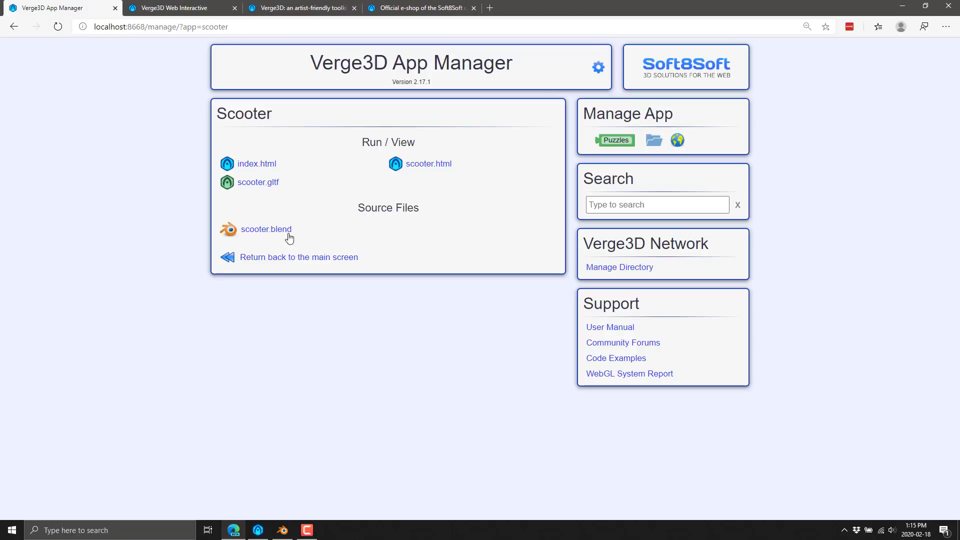
{"action": "left_click", "coordinate": [290, 258]}
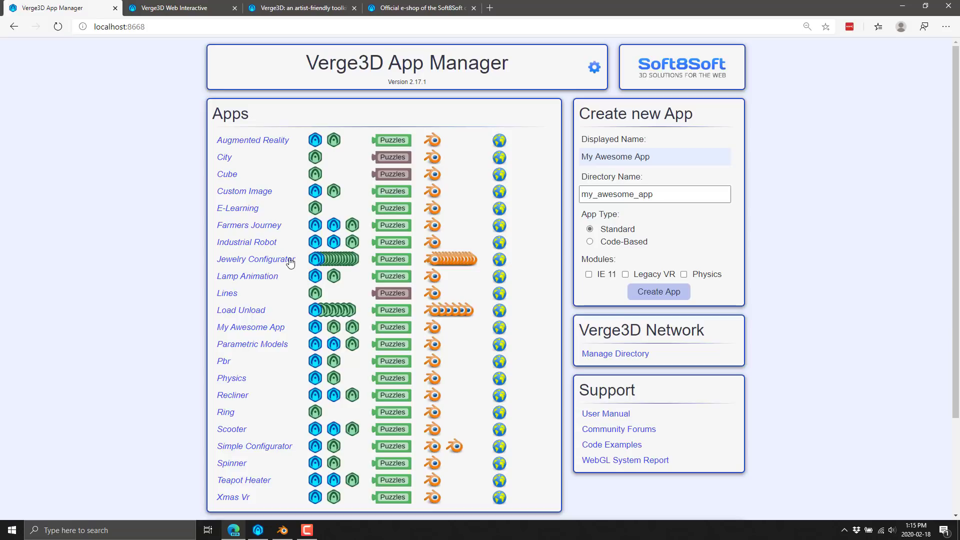
{"action": "left_click", "coordinate": [177, 12]}
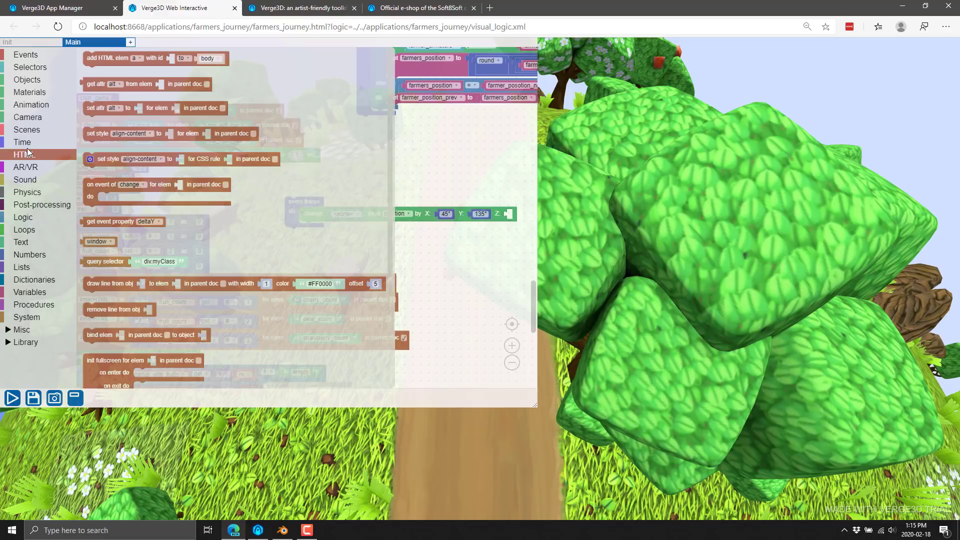
Step: Browse the HTML get attr block, then the AR/VR, Sound, Physics, Post-processing, Logic and Loops categories
{"action": "left_click", "coordinate": [87, 79]}
{"action": "left_click", "coordinate": [38, 166]}
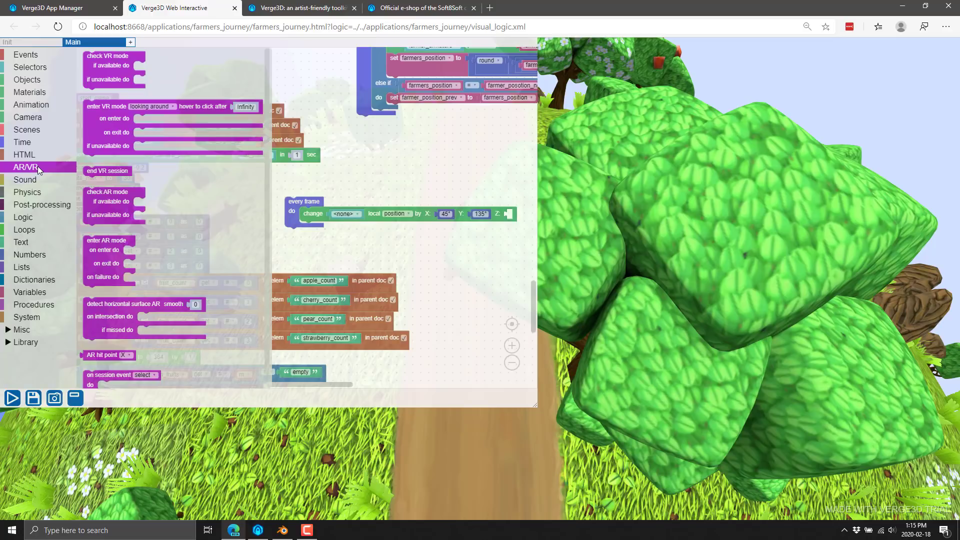
{"action": "left_click", "coordinate": [28, 179]}
{"action": "left_click", "coordinate": [35, 193]}
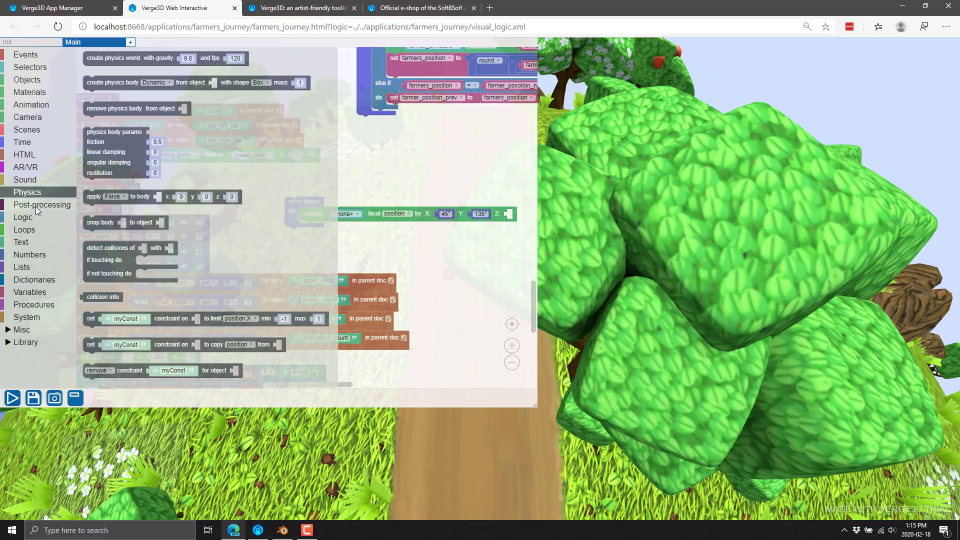
{"action": "left_click", "coordinate": [35, 210]}
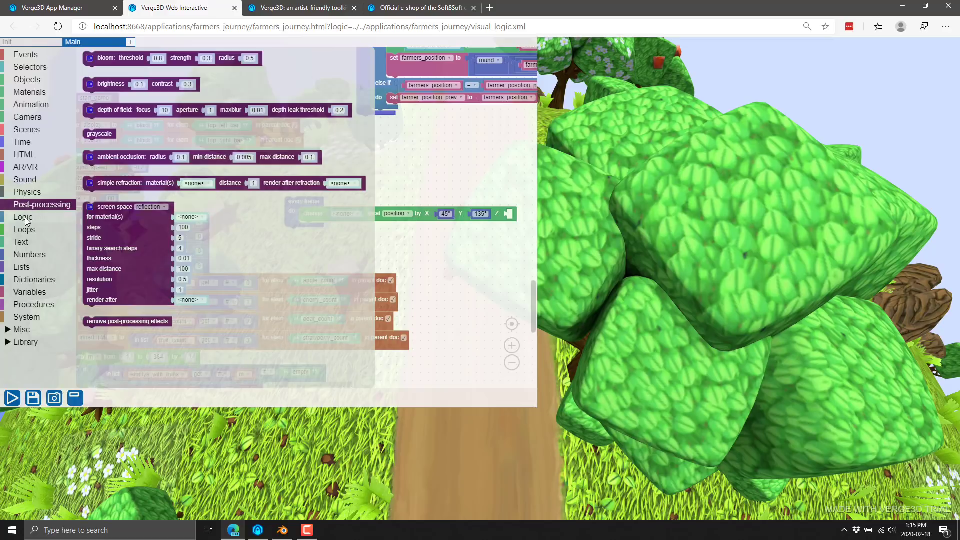
{"action": "left_click", "coordinate": [29, 219]}
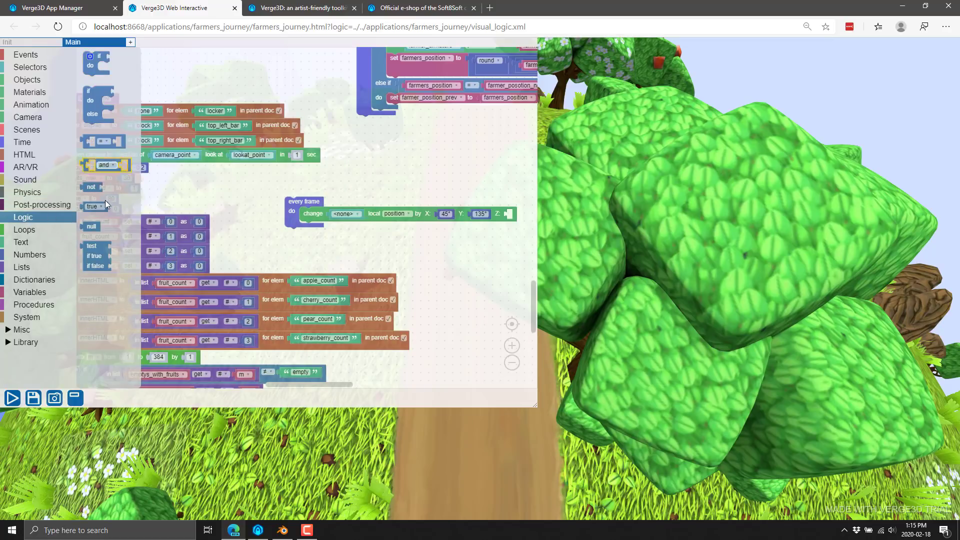
{"action": "left_click", "coordinate": [19, 228]}
{"action": "left_click", "coordinate": [27, 218]}
{"action": "left_click", "coordinate": [24, 230]}
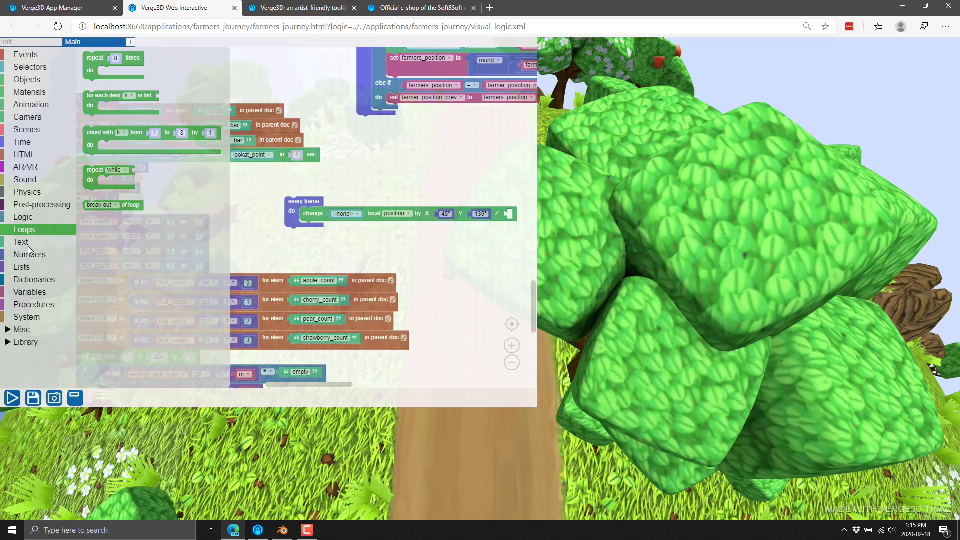
Step: Browse Text, Numbers, Lists, Dictionaries, Variables (farmers_position, fruit_clone) and Procedures, then expand Misc
{"action": "left_click", "coordinate": [26, 242]}
{"action": "left_click", "coordinate": [28, 256]}
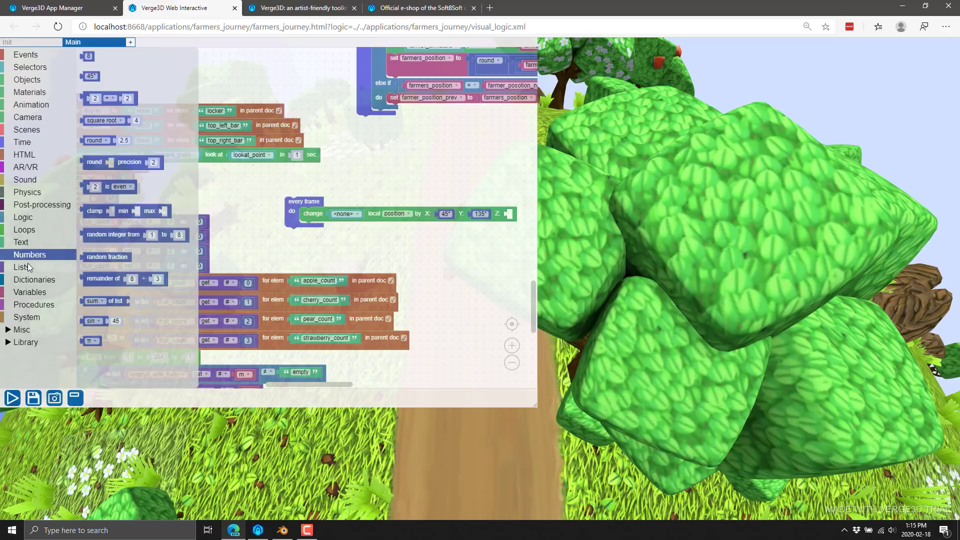
{"action": "left_click", "coordinate": [29, 267]}
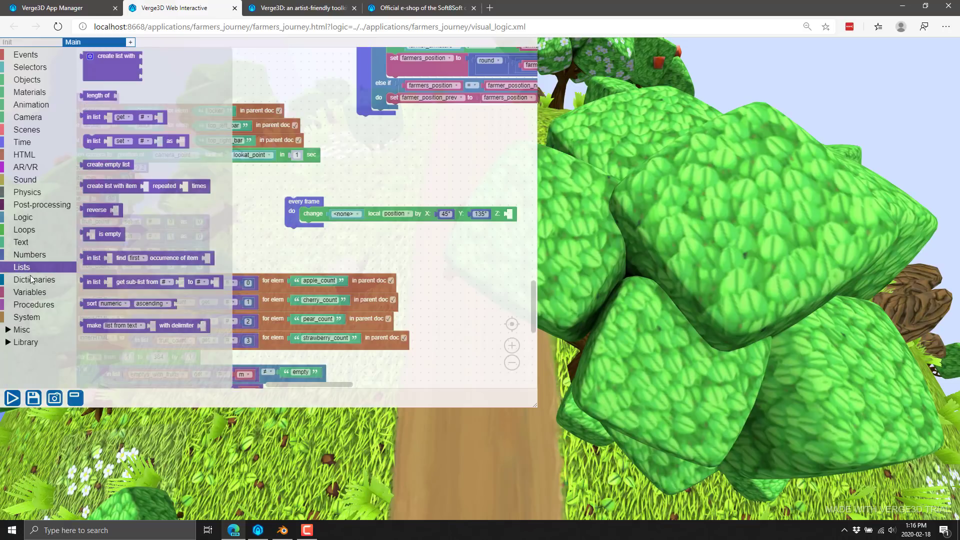
{"action": "left_click", "coordinate": [31, 278]}
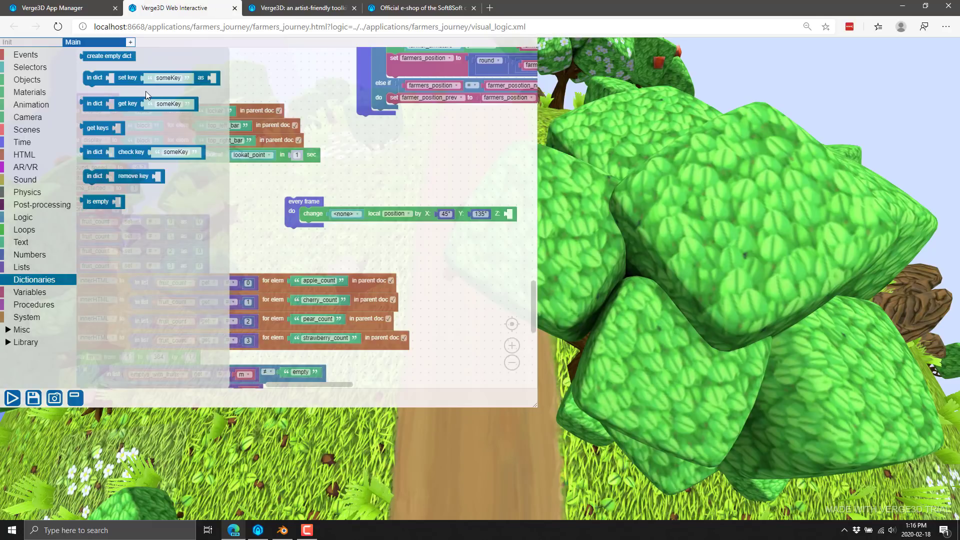
{"action": "left_click", "coordinate": [33, 292]}
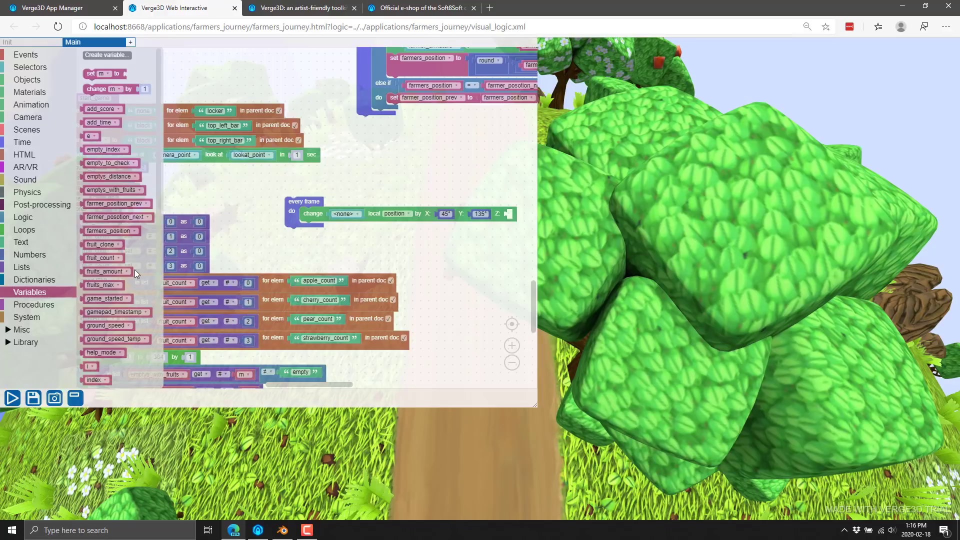
{"action": "left_click", "coordinate": [110, 232]}
{"action": "left_click", "coordinate": [98, 245]}
{"action": "left_click", "coordinate": [31, 306]}
{"action": "left_click", "coordinate": [22, 330]}
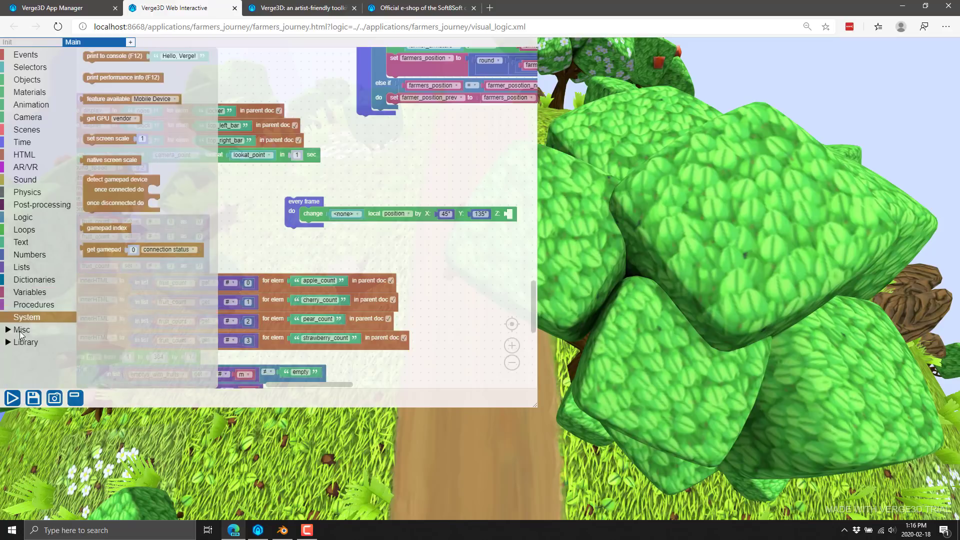
Step: Expand Library, preview Hovered Cursor, Keyboard Controls, Alert Message and E-Commerce puzzles, then go fullscreen with F11
{"action": "left_click", "coordinate": [16, 356]}
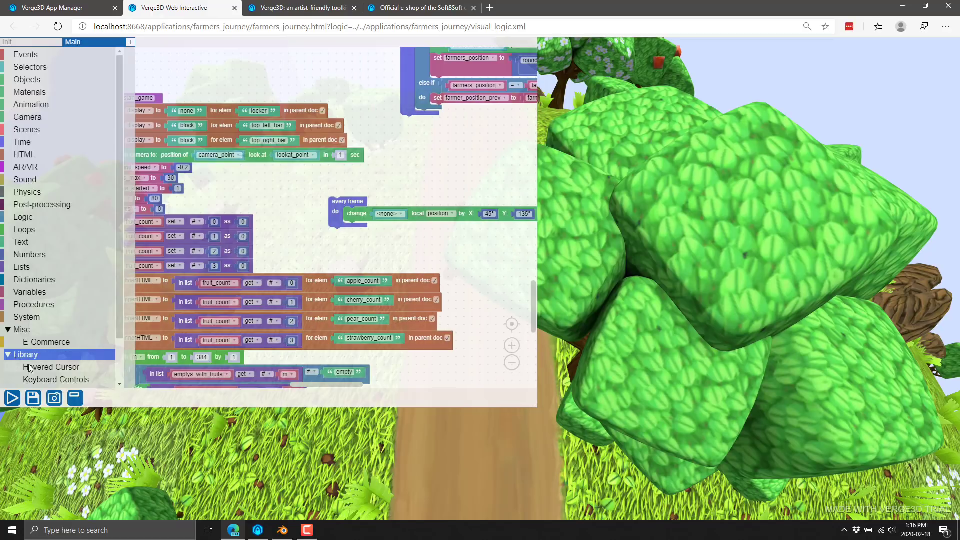
{"action": "left_click", "coordinate": [29, 369]}
{"action": "left_click", "coordinate": [44, 379]}
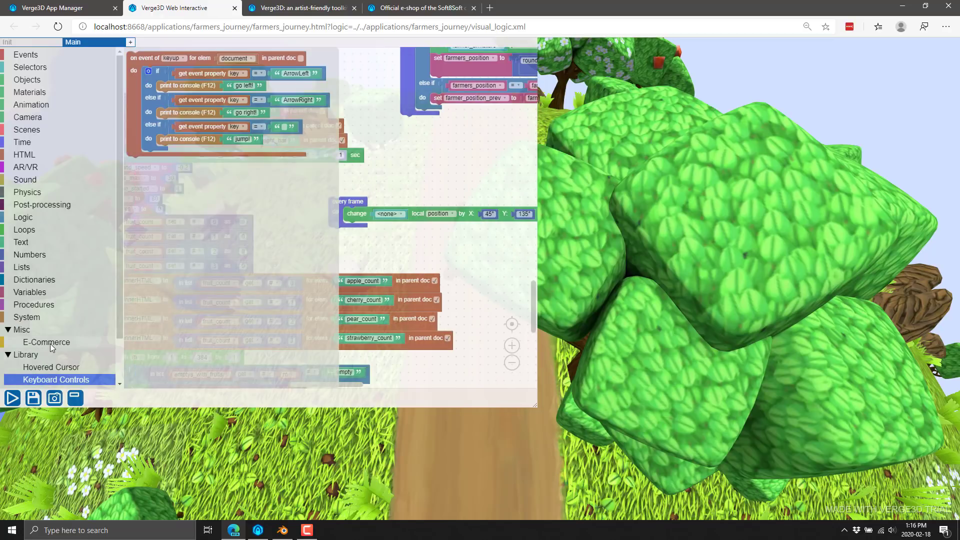
{"action": "scroll", "coordinate": [50, 345], "scroll_direction": "down", "scroll_amount": 1}
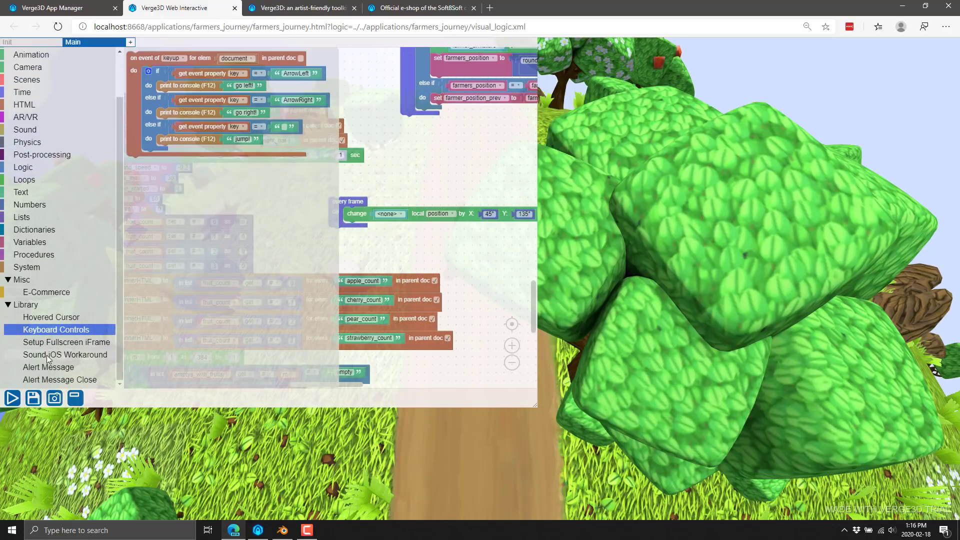
{"action": "left_click", "coordinate": [44, 369]}
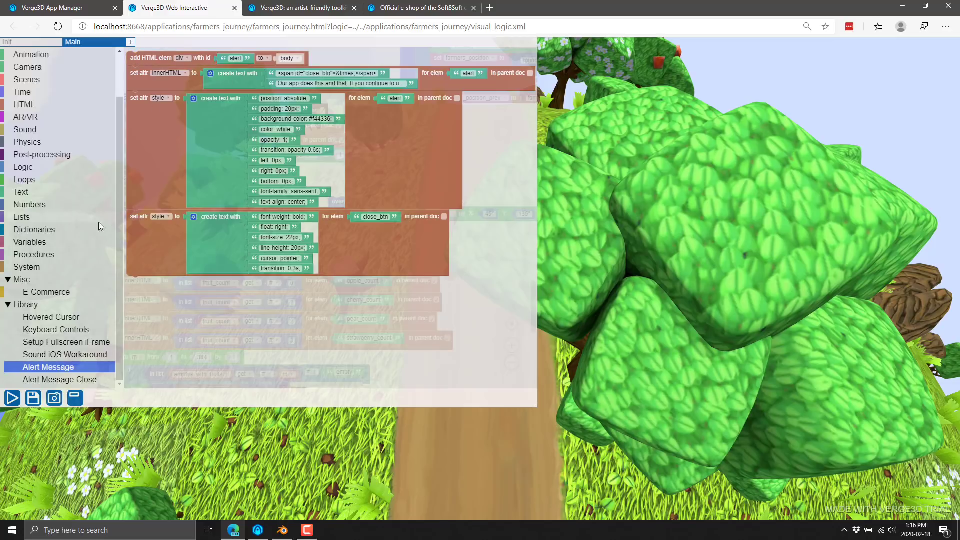
{"action": "left_click", "coordinate": [46, 294]}
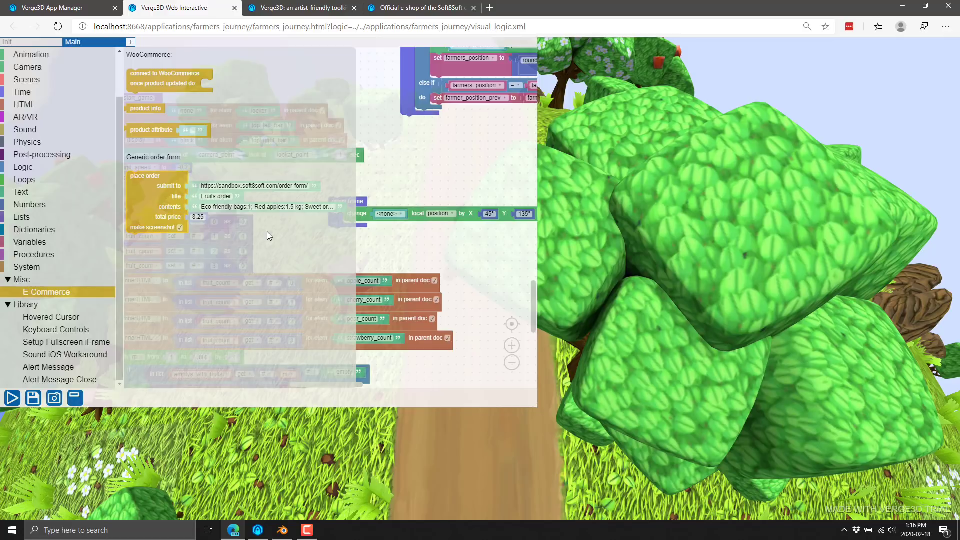
{"action": "key", "text": "F11"}
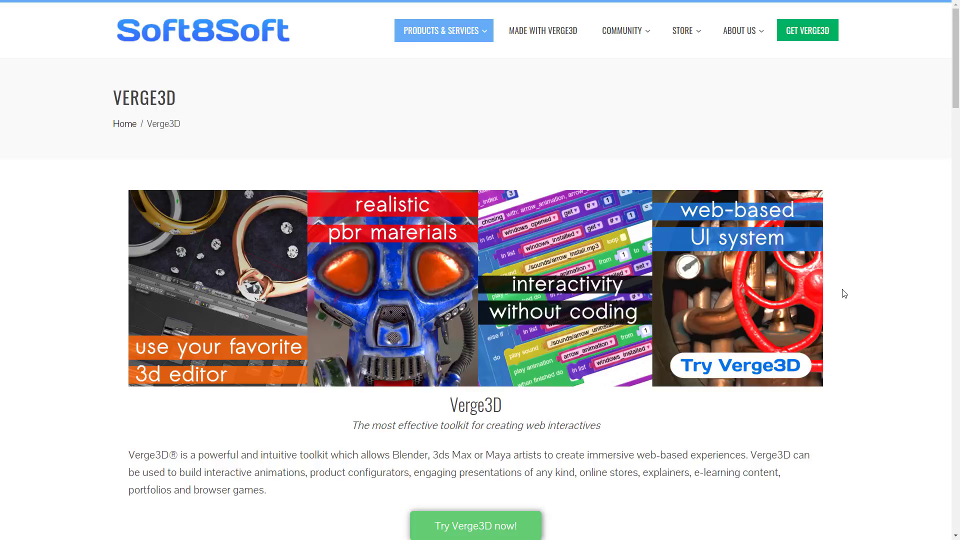
{"action": "scroll", "coordinate": [573, 420], "scroll_direction": "down", "scroll_amount": 1}
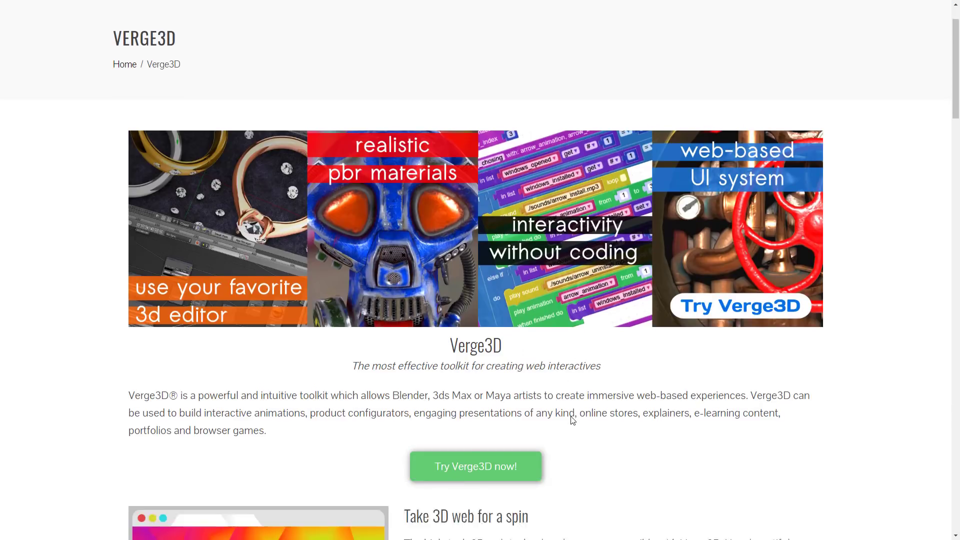
{"action": "scroll", "coordinate": [573, 420], "scroll_direction": "down", "scroll_amount": 2}
{"action": "scroll", "coordinate": [578, 413], "scroll_direction": "down", "scroll_amount": 3}
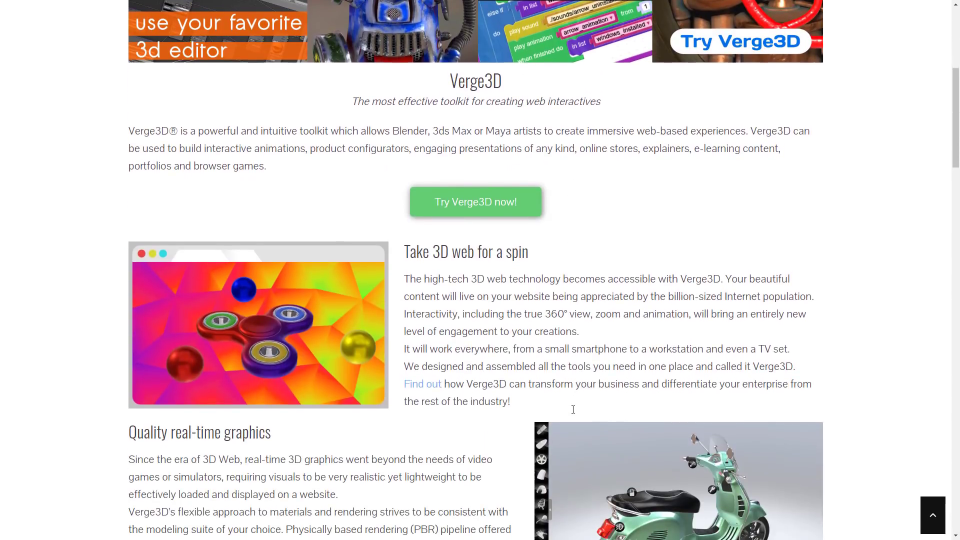
{"action": "scroll", "coordinate": [572, 409], "scroll_direction": "down", "scroll_amount": 8}
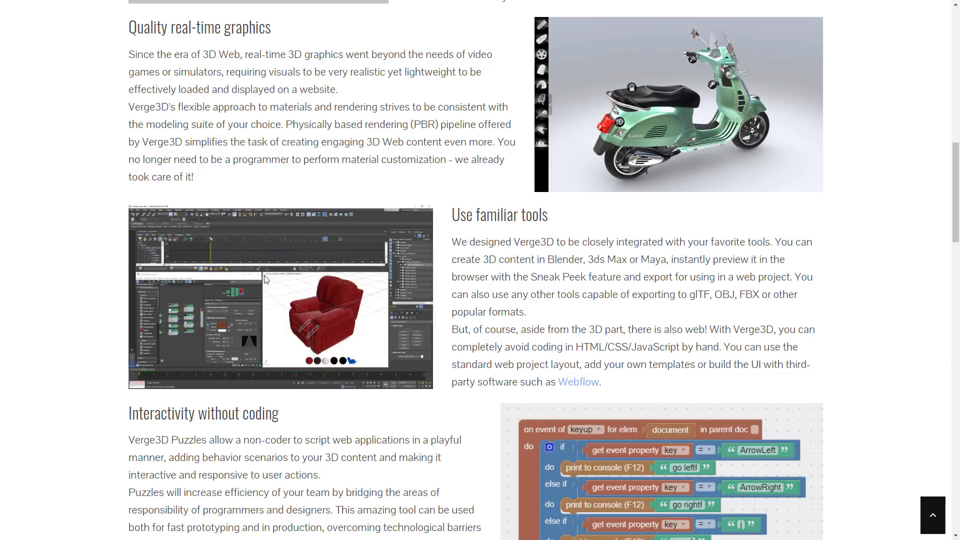
{"action": "scroll", "coordinate": [369, 398], "scroll_direction": "down", "scroll_amount": 5}
{"action": "scroll", "coordinate": [443, 240], "scroll_direction": "down", "scroll_amount": 10}
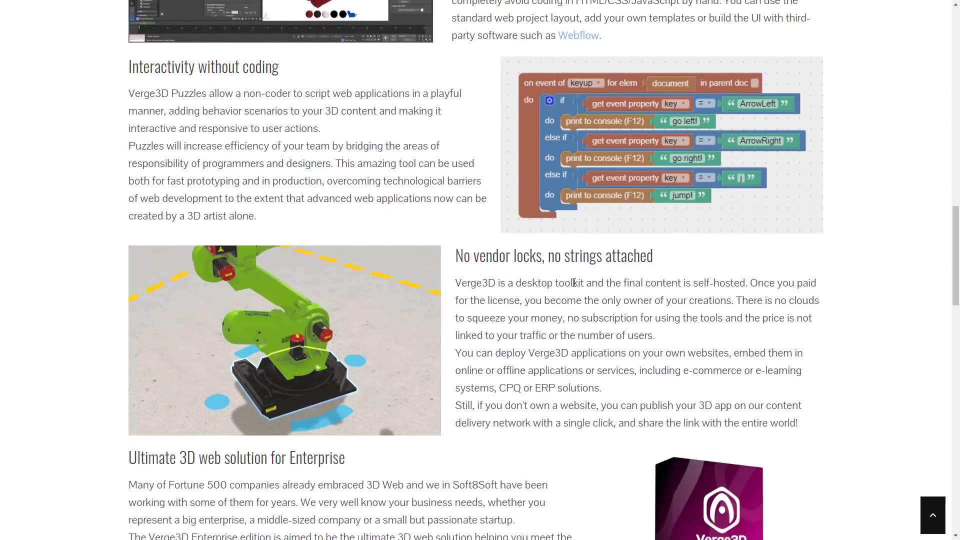
{"action": "scroll", "coordinate": [443, 240], "scroll_direction": "down", "scroll_amount": 6}
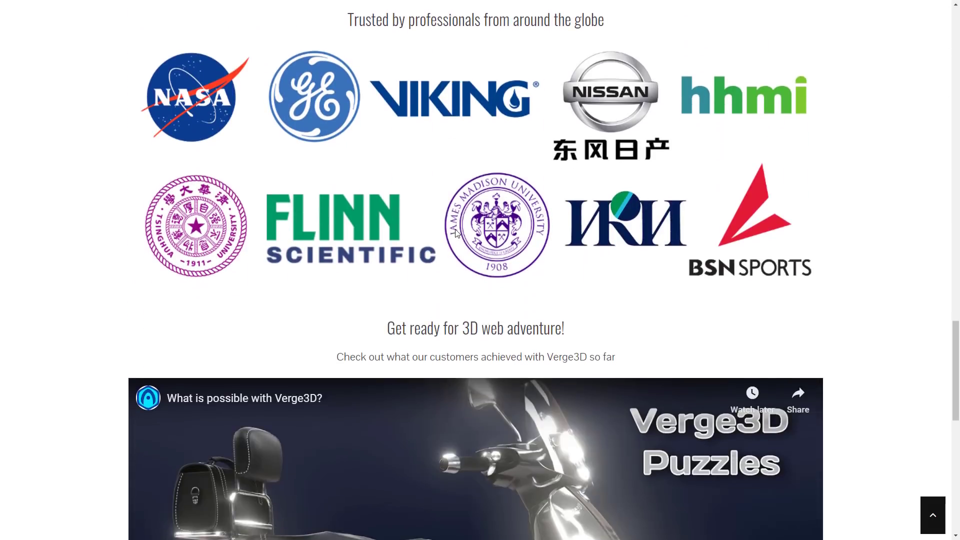
{"action": "scroll", "coordinate": [442, 233], "scroll_direction": "up", "scroll_amount": 1}
{"action": "scroll", "coordinate": [442, 235], "scroll_direction": "up", "scroll_amount": 4}
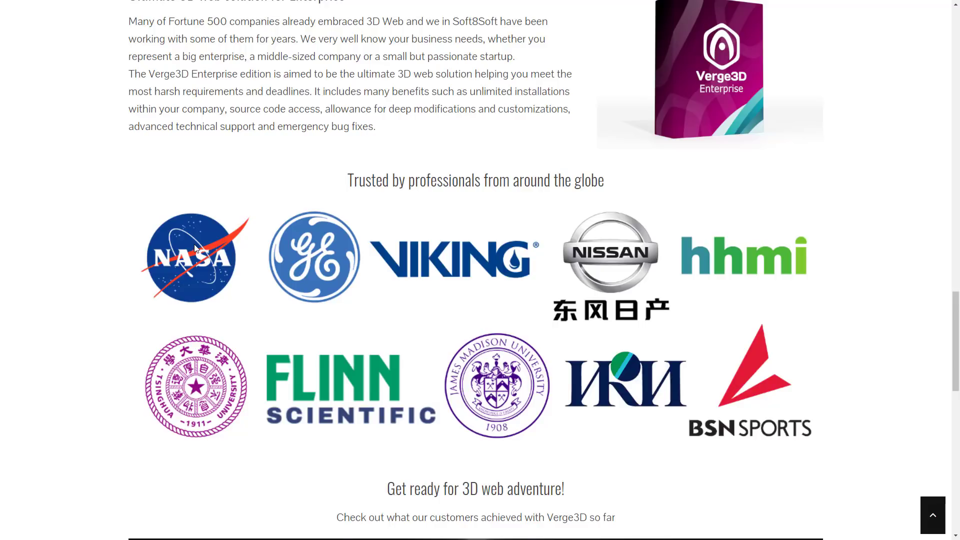
{"action": "scroll", "coordinate": [474, 307], "scroll_direction": "down", "scroll_amount": 4}
{"action": "scroll", "coordinate": [472, 304], "scroll_direction": "down", "scroll_amount": 9}
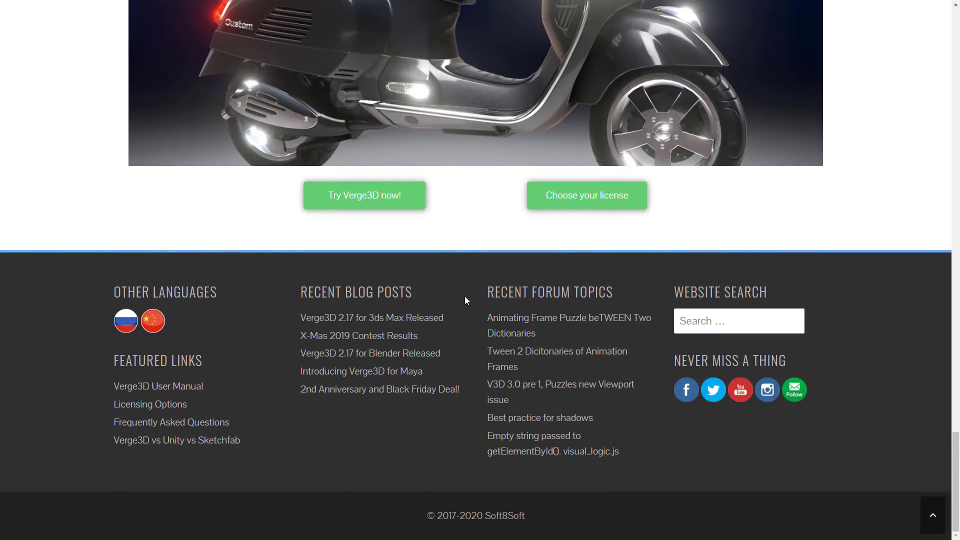
{"action": "scroll", "coordinate": [464, 296], "scroll_direction": "up", "scroll_amount": 7}
{"action": "scroll", "coordinate": [464, 296], "scroll_direction": "up", "scroll_amount": 20}
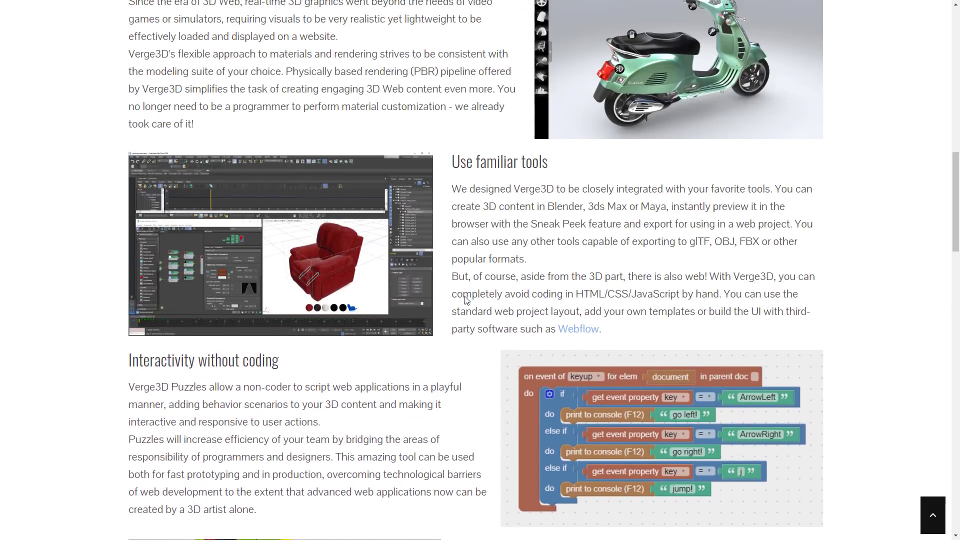
{"action": "scroll", "coordinate": [467, 300], "scroll_direction": "up", "scroll_amount": 8}
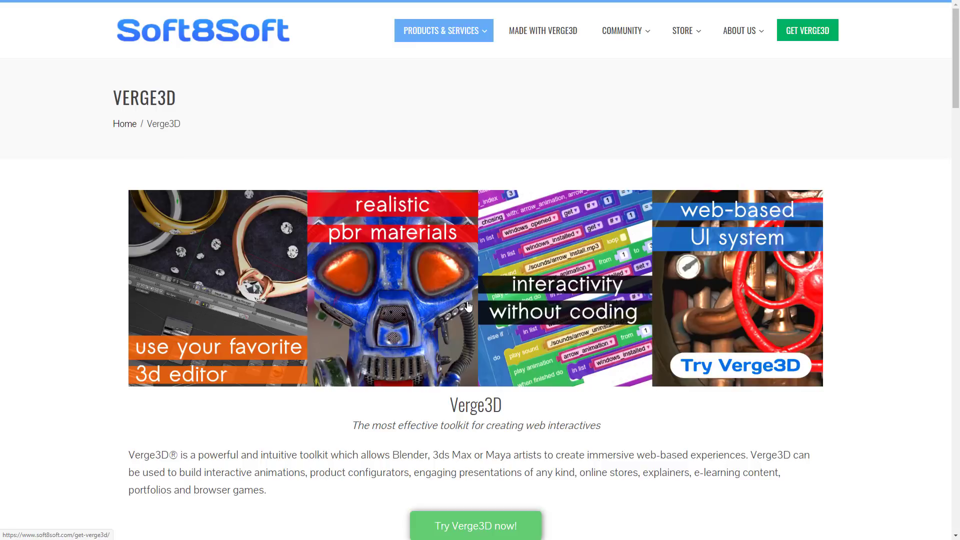
Step: Open the Soft8Soft Store and browse both product pages, ending on page 1 with the Freelance, Team and Enterprise licenses
{"action": "left_click", "coordinate": [469, 306]}
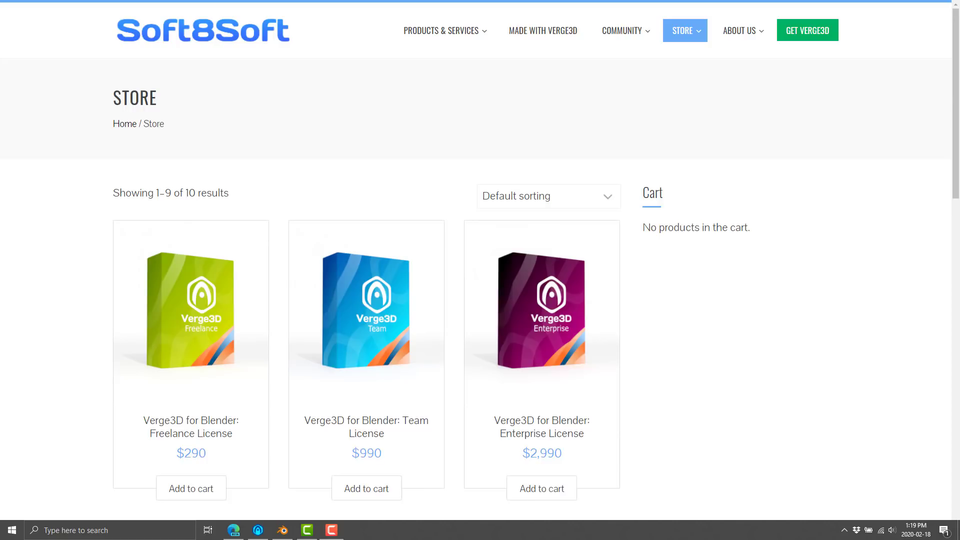
{"action": "scroll", "coordinate": [206, 410], "scroll_direction": "down", "scroll_amount": 2}
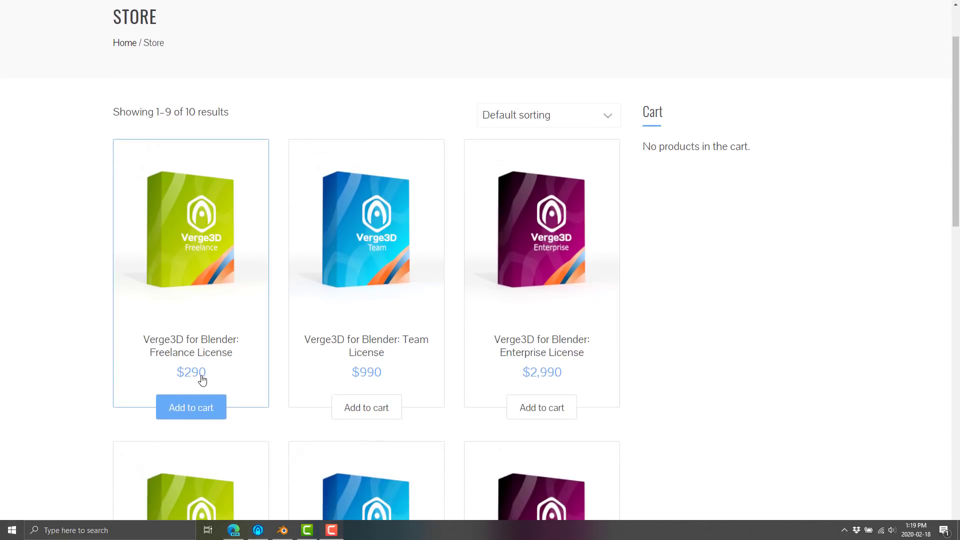
{"action": "scroll", "coordinate": [212, 370], "scroll_direction": "down", "scroll_amount": 2}
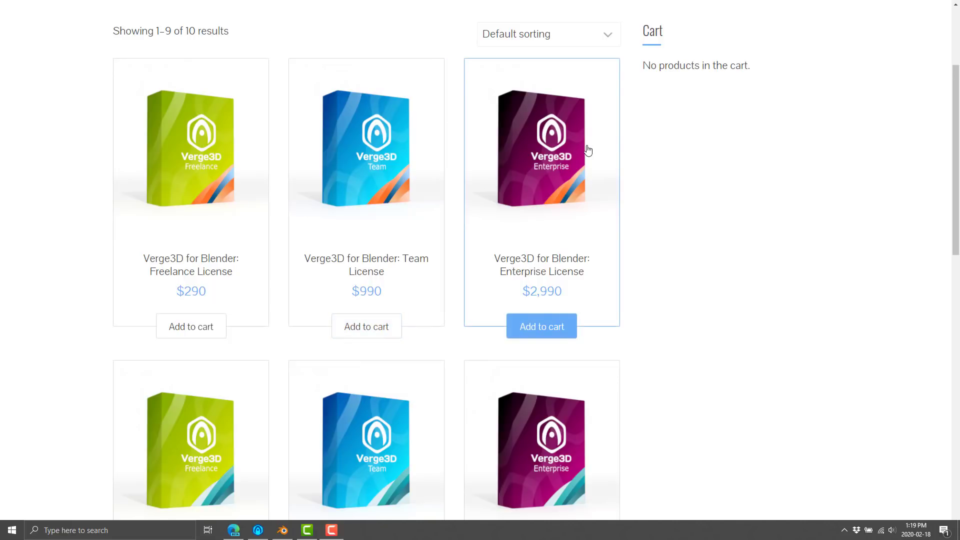
{"action": "scroll", "coordinate": [620, 245], "scroll_direction": "down", "scroll_amount": 5}
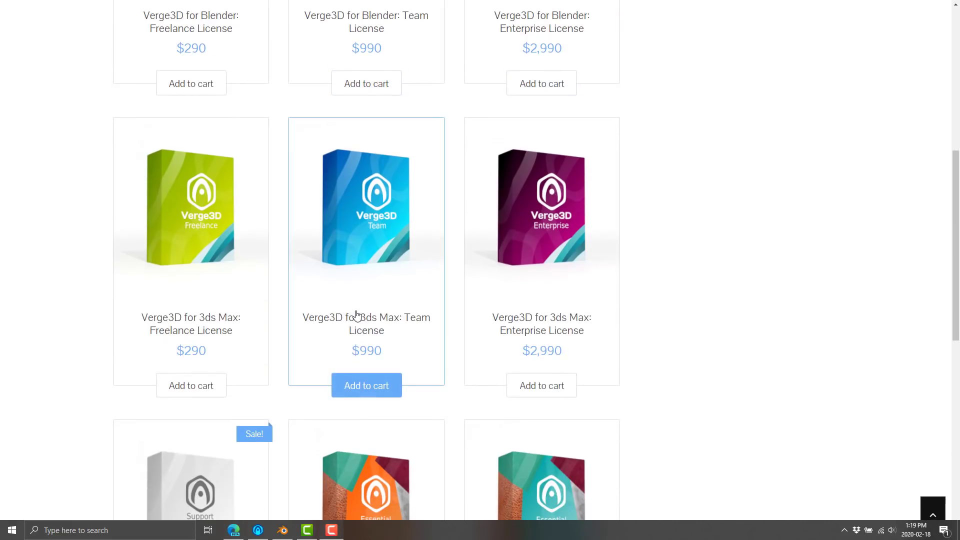
{"action": "scroll", "coordinate": [359, 313], "scroll_direction": "down", "scroll_amount": 5}
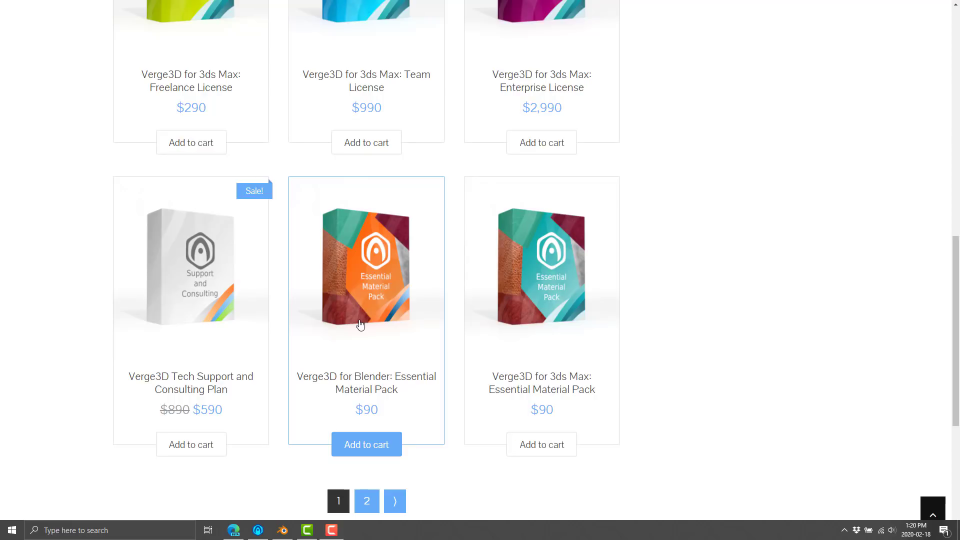
{"action": "scroll", "coordinate": [359, 320], "scroll_direction": "up", "scroll_amount": 10}
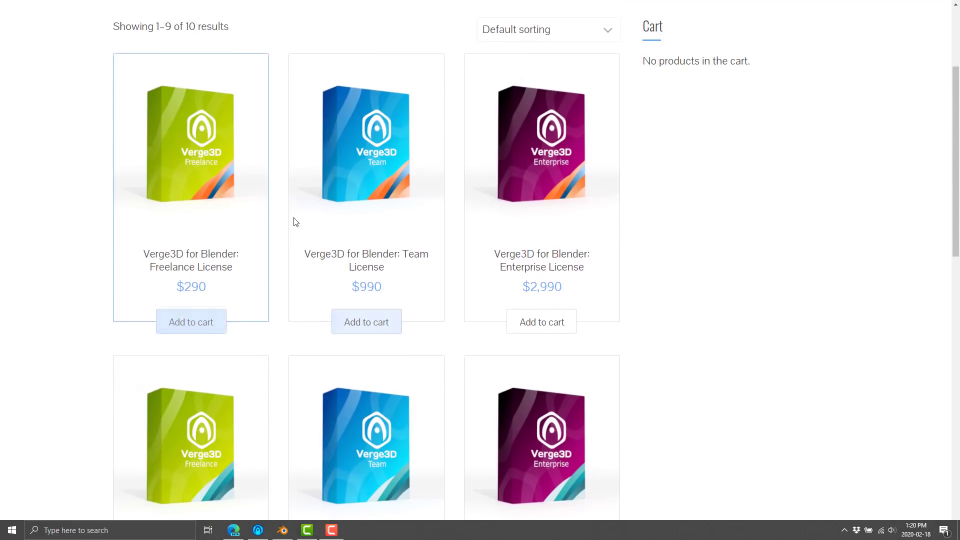
{"action": "scroll", "coordinate": [452, 250], "scroll_direction": "down", "scroll_amount": 12}
{"action": "left_click", "coordinate": [369, 421]}
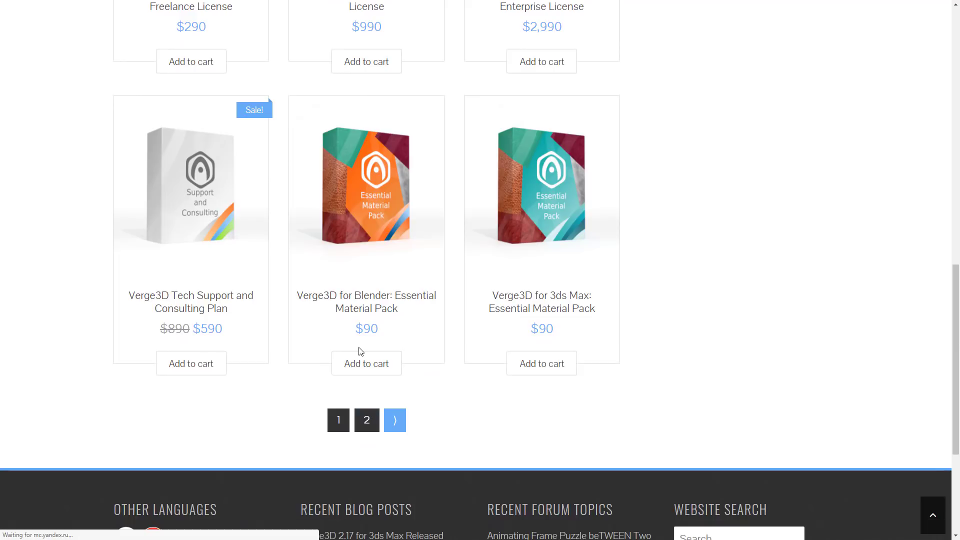
{"action": "scroll", "coordinate": [332, 281], "scroll_direction": "down", "scroll_amount": 3}
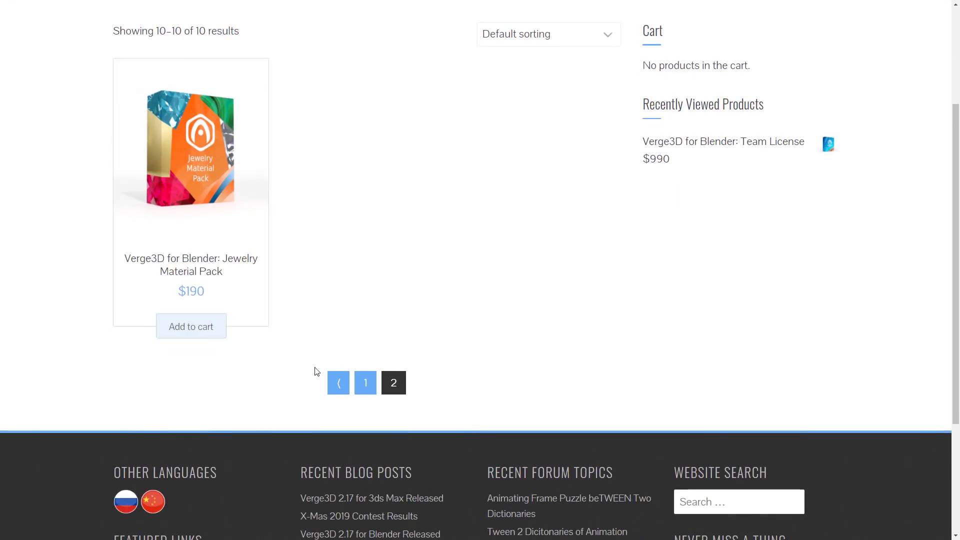
{"action": "left_click", "coordinate": [339, 384]}
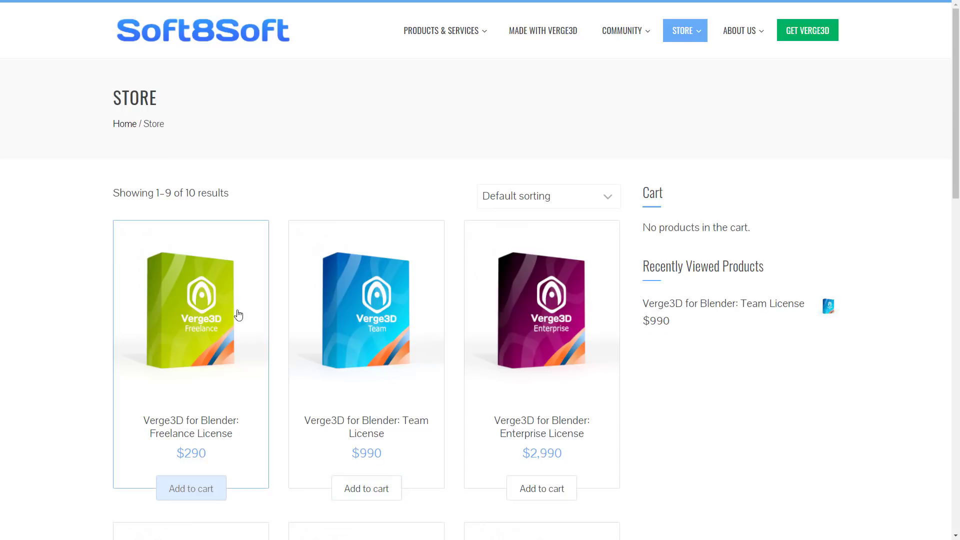
Step: Open the Freelance License ($290) page and highlight its Verge3D Network 10Gb storage and traffic description
{"action": "left_click", "coordinate": [201, 332]}
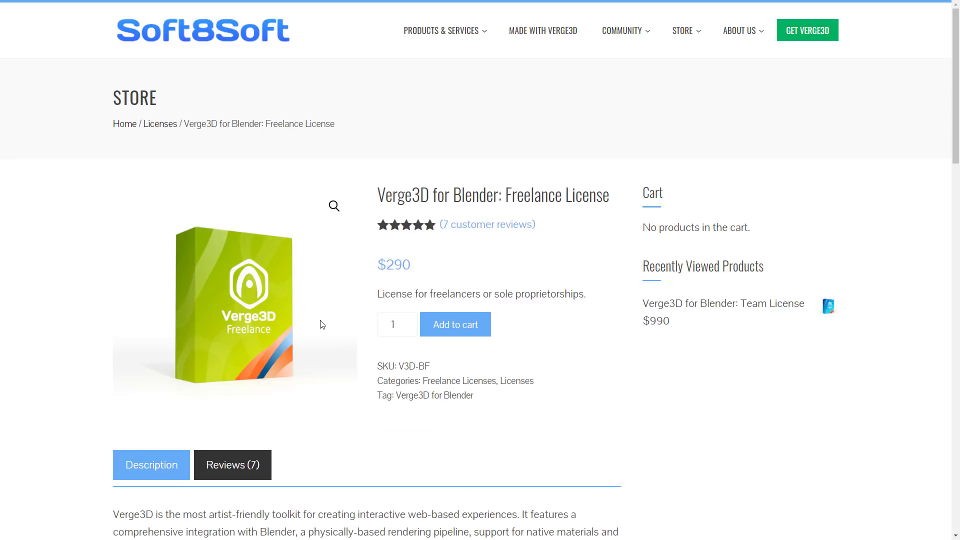
{"action": "scroll", "coordinate": [321, 323], "scroll_direction": "down", "scroll_amount": 3}
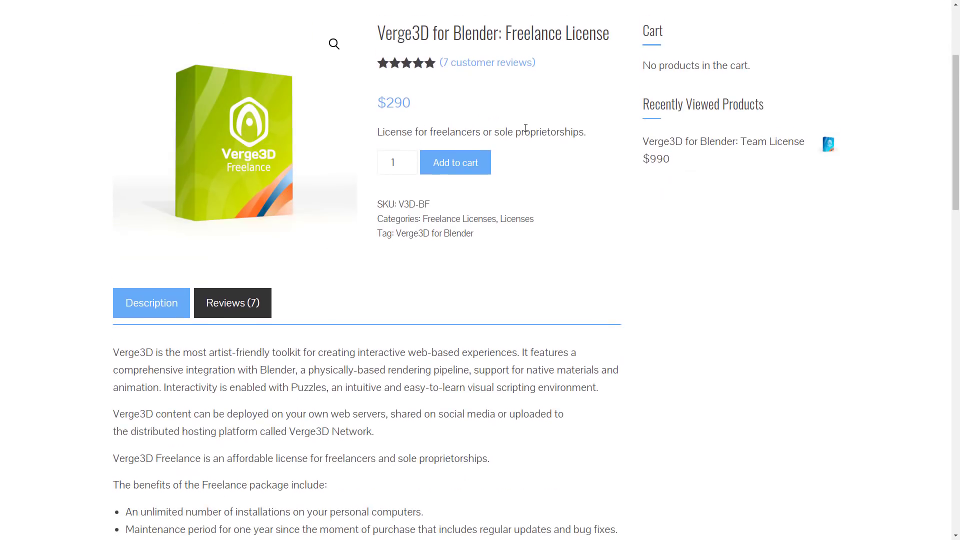
{"action": "scroll", "coordinate": [534, 145], "scroll_direction": "down", "scroll_amount": 3}
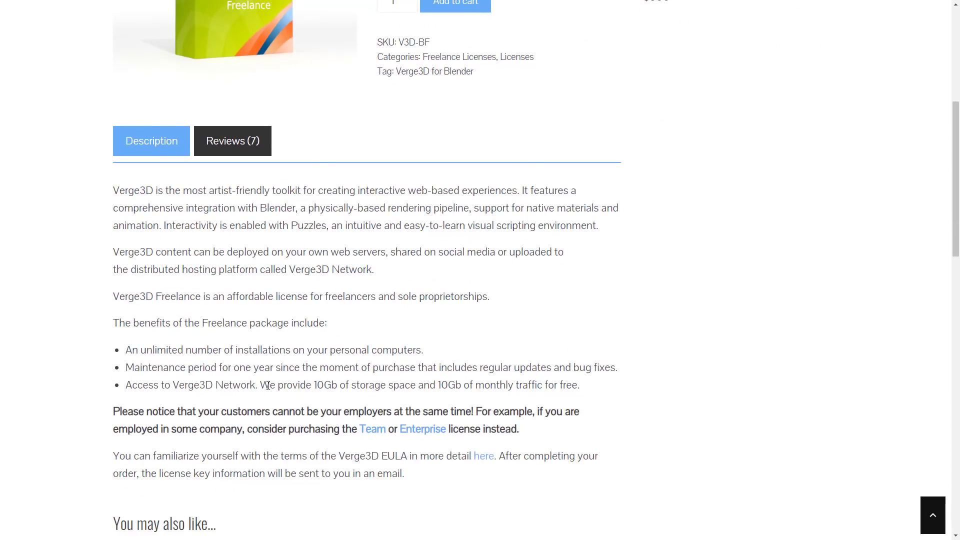
{"action": "left_click_drag", "start_coordinate": [261, 385], "coordinate": [555, 386]}
{"action": "left_click", "coordinate": [503, 383]}
Step: Switch to the App Manager and go from the Verge3D Network listing back to the main apps screen
{"action": "key", "text": "ctrl+Tab"}
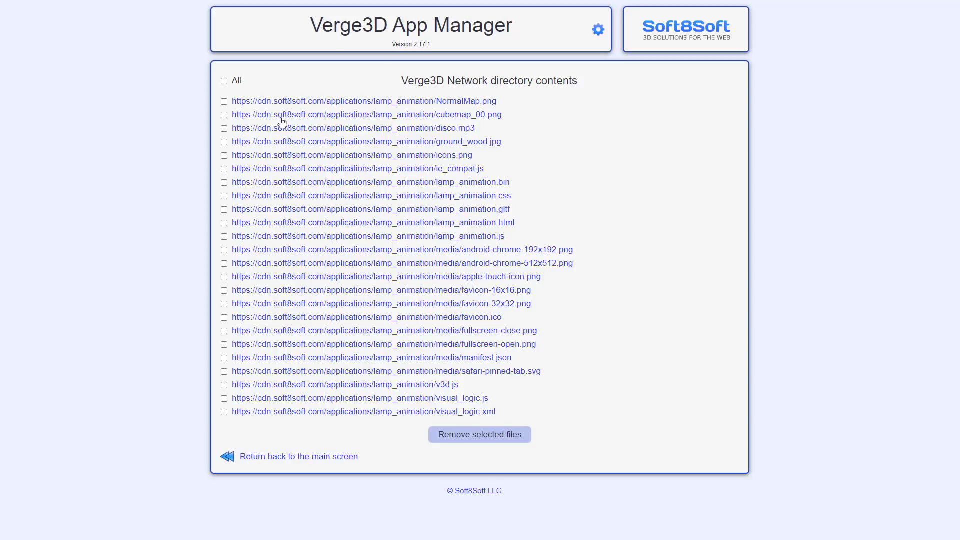
{"action": "left_click", "coordinate": [238, 457]}
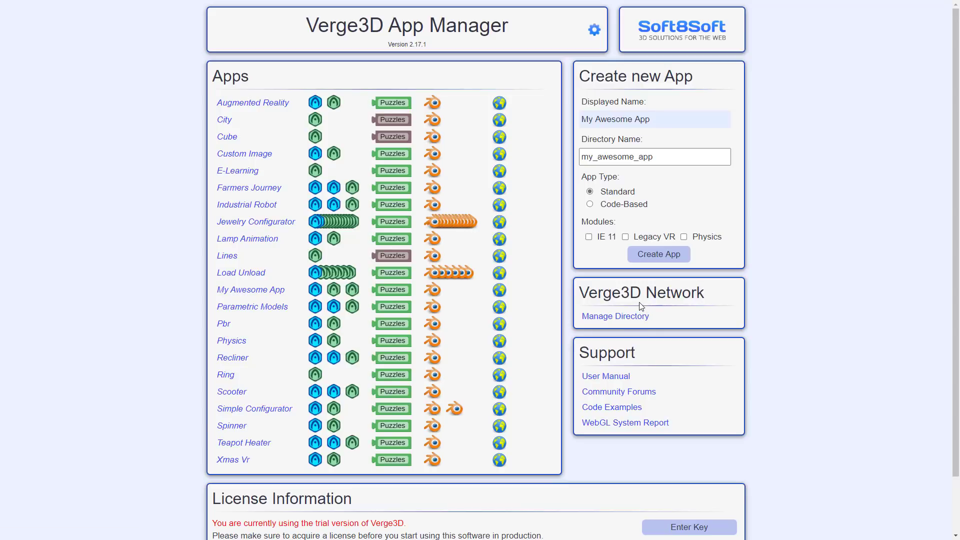
{"action": "scroll", "coordinate": [619, 299], "scroll_direction": "down", "scroll_amount": 2}
{"action": "scroll", "coordinate": [618, 299], "scroll_direction": "up", "scroll_amount": 2}
Step: Switch to Blender's farmers_journey.blend and orbit the viewport to look along the farmer's dirt path
{"action": "key", "text": "alt+Tab"}
{"action": "key", "text": "alt+Tab"}
{"action": "key", "text": "alt+Tab"}
{"action": "key", "text": "alt+Tab"}
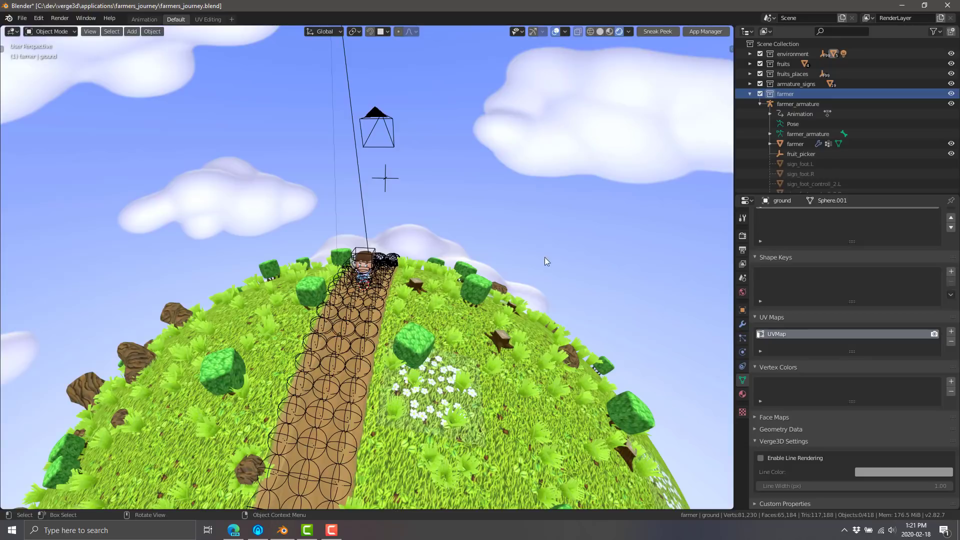
{"action": "mouse_move", "coordinate": [478, 251]}
{"action": "middle_mouse_down"}
{"action": "mouse_move", "coordinate": [455, 266]}
{"action": "mouse_move", "coordinate": [470, 266]}
{"action": "middle_mouse_up"}
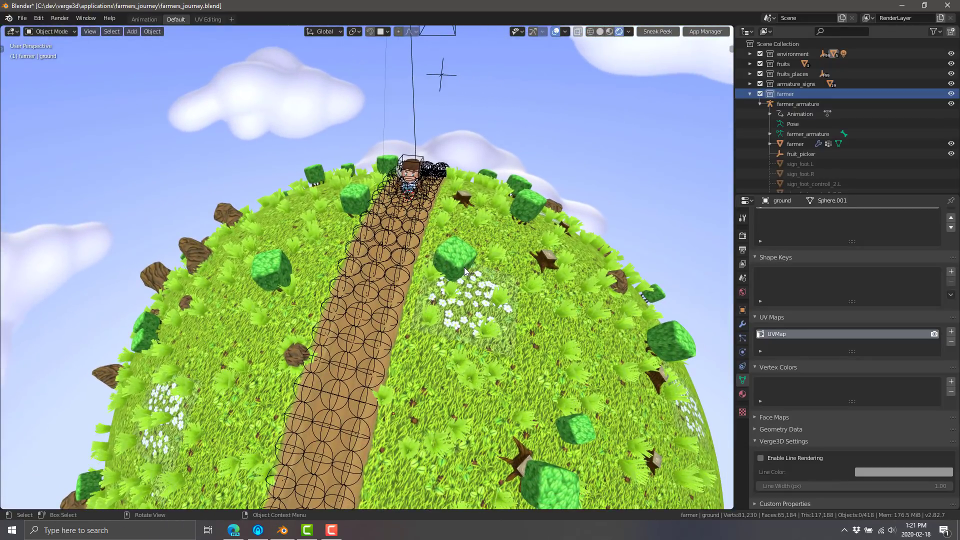